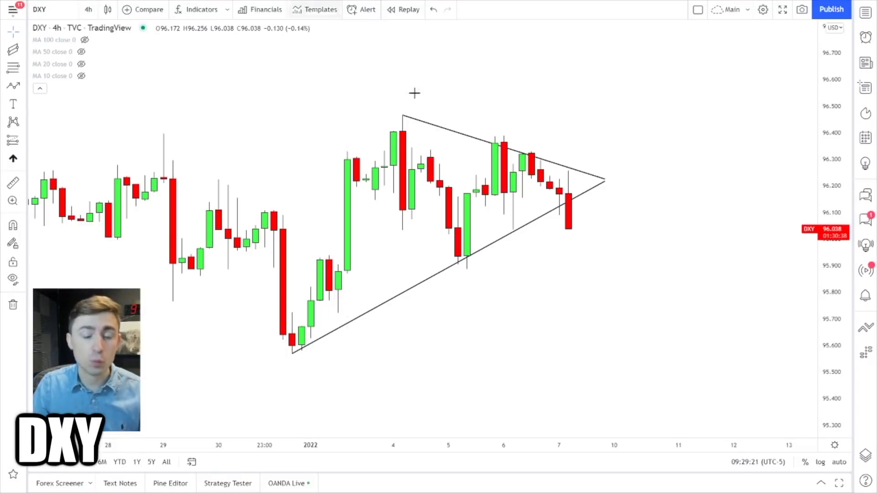
Sketch arrows along both trendlines of the DXY triangle, box the latest candle, and clear the freehand marks
drag(507, 112, 480, 90)
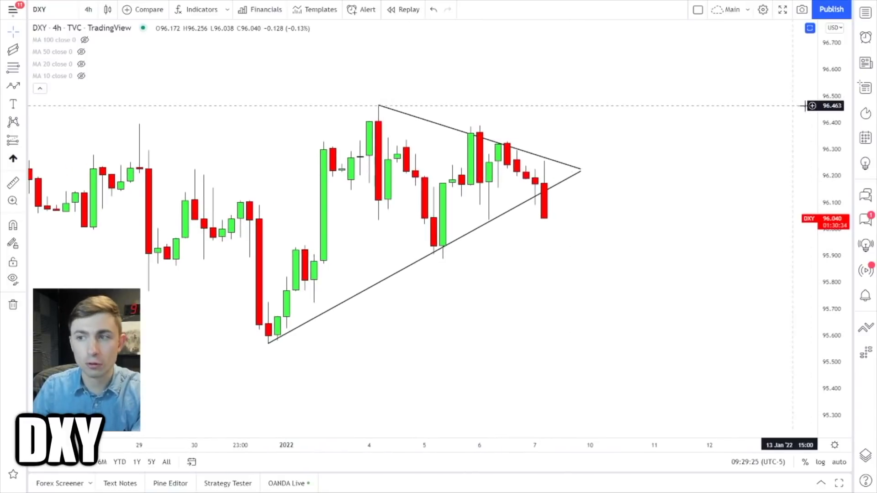
double_click(834, 145)
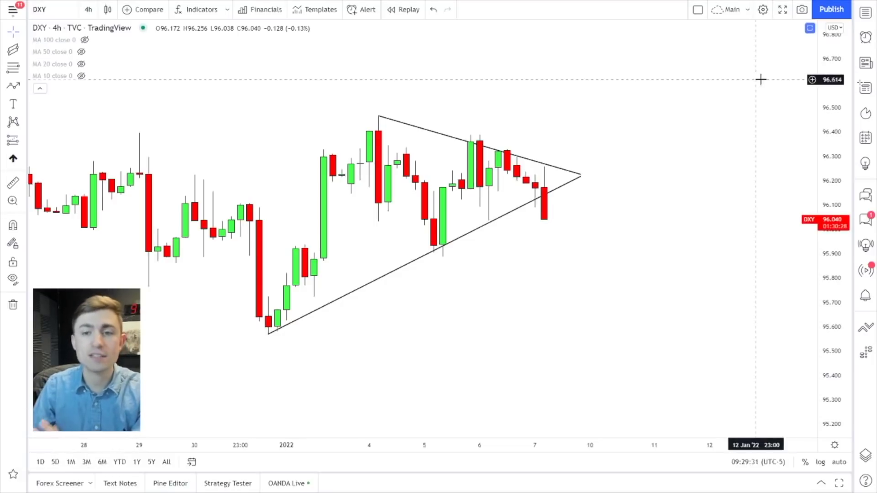
scroll(473, 149, up, 1)
scroll(472, 150, up, 1)
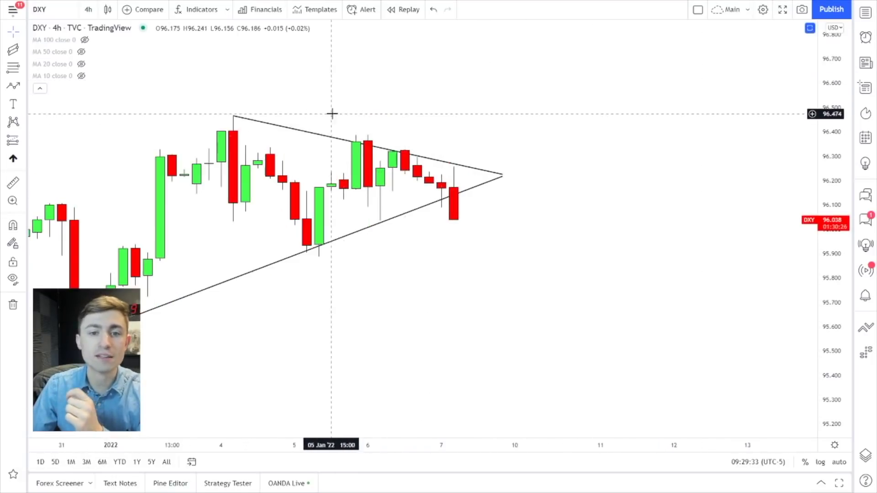
drag(333, 113, 448, 111)
drag(844, 226, 731, 188)
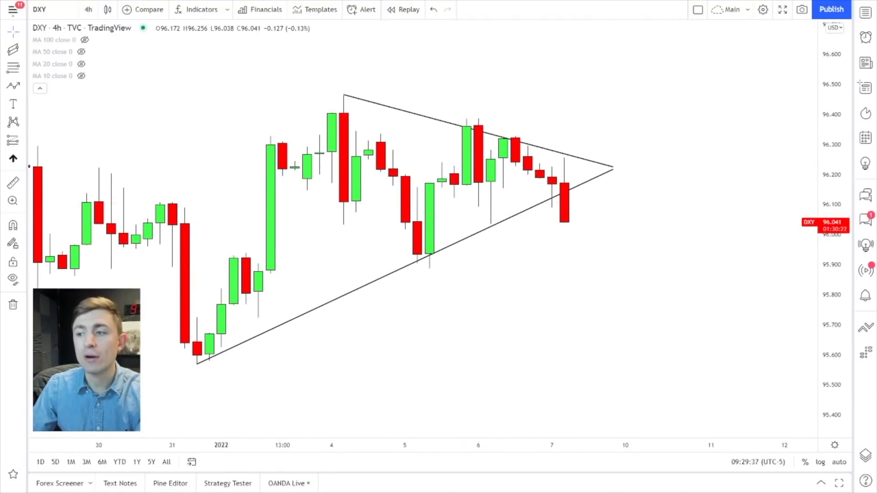
mouse_move(217, 380)
mouse_down()
mouse_move(555, 229)
mouse_move(552, 236)
mouse_up()
mouse_move(347, 76)
mouse_down()
mouse_move(571, 138)
mouse_move(552, 136)
mouse_up()
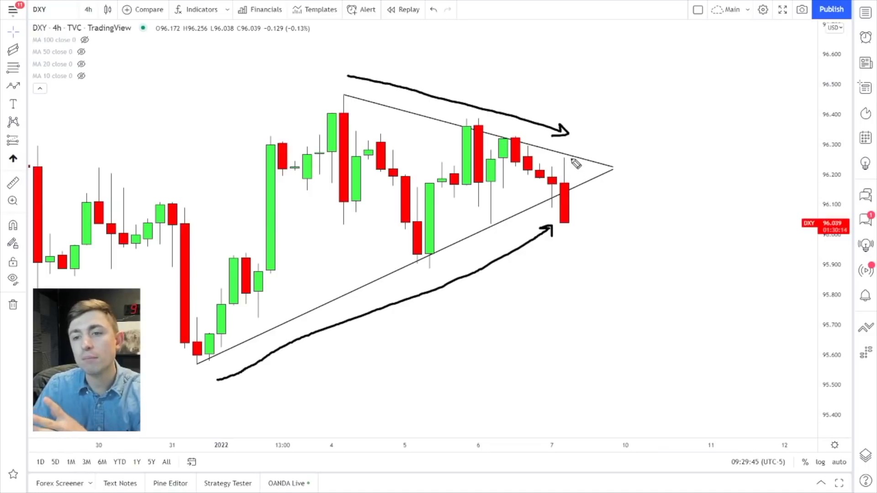
mouse_move(567, 156)
mouse_down()
mouse_move(555, 230)
mouse_move(572, 231)
mouse_move(571, 158)
mouse_up()
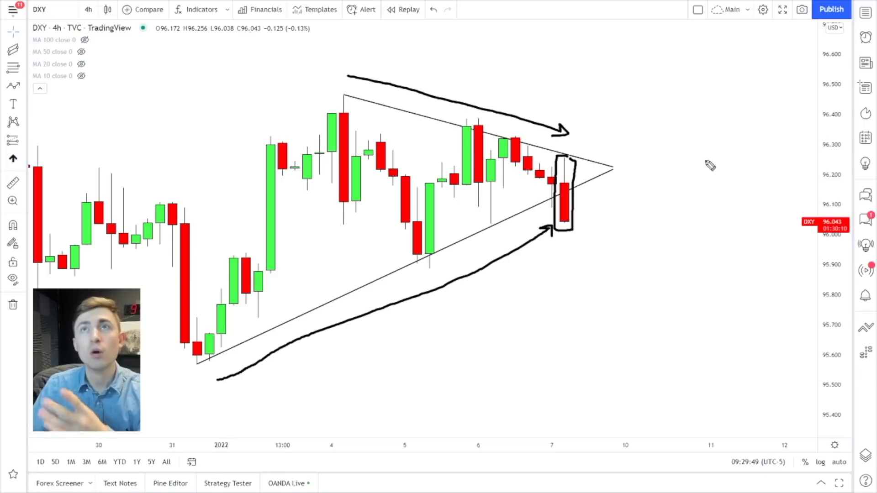
key(Escape)
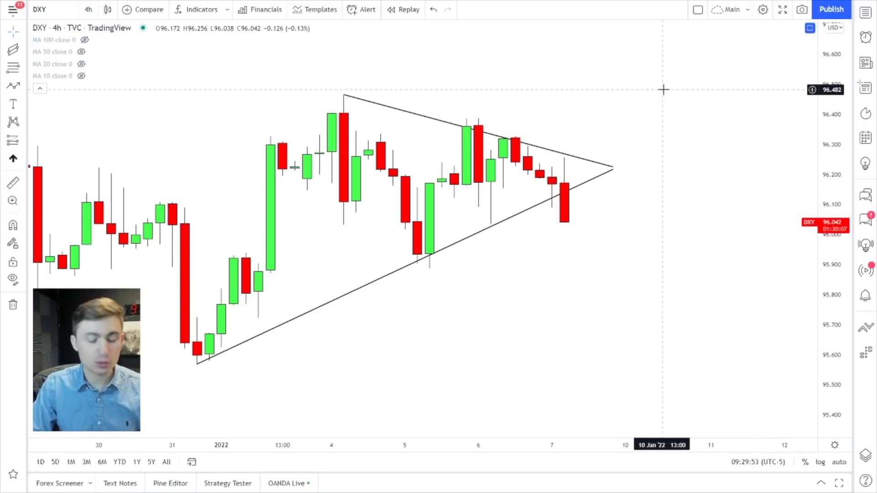
Switch to Forex Factory, refresh the page, and highlight the actual and forecast figures for USD Non-Farm Employment Change
click(169, 8)
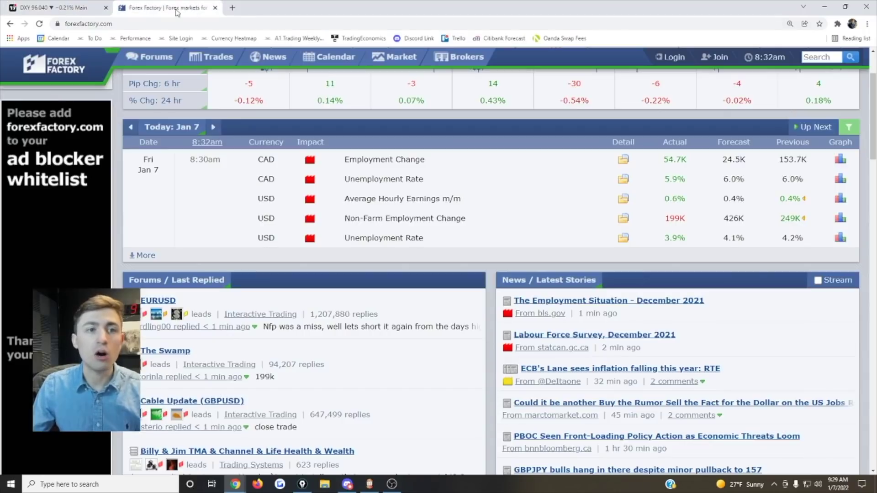
click(39, 23)
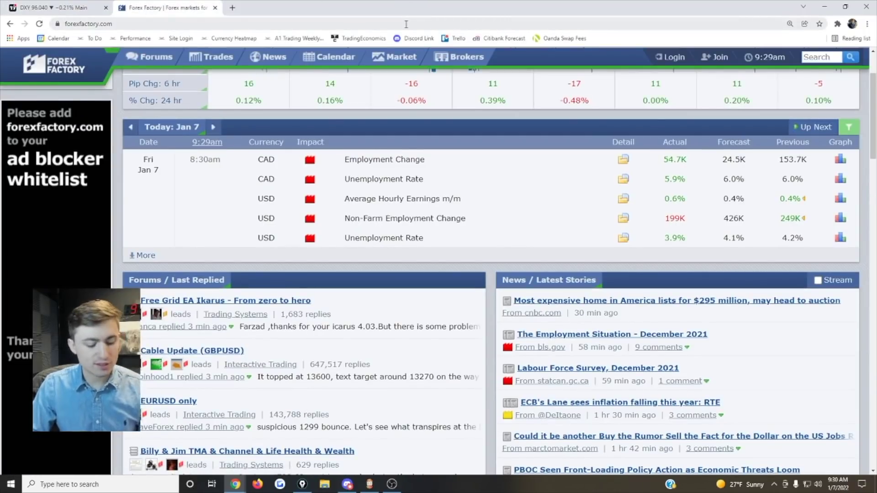
key(ctrl+minus)
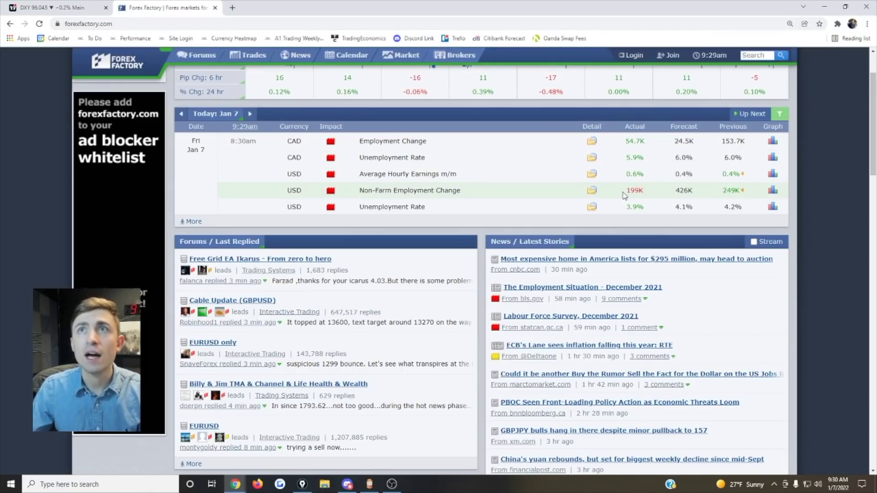
drag(625, 191, 643, 192)
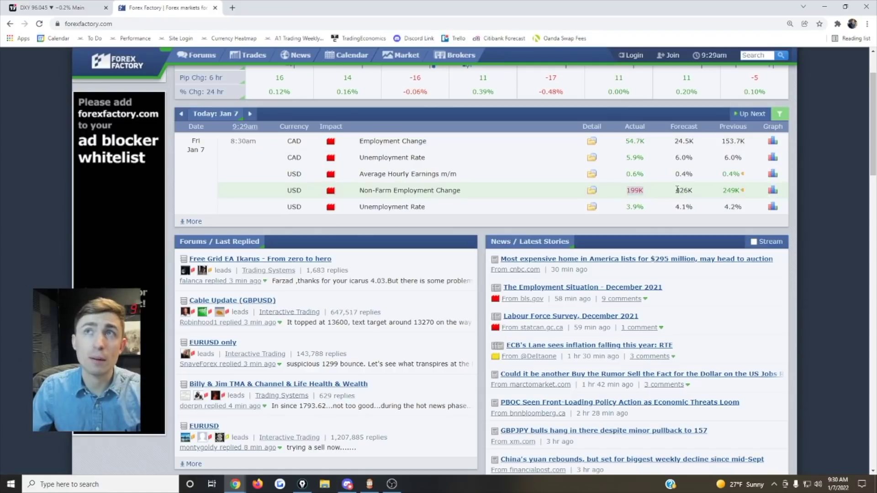
drag(674, 190, 693, 191)
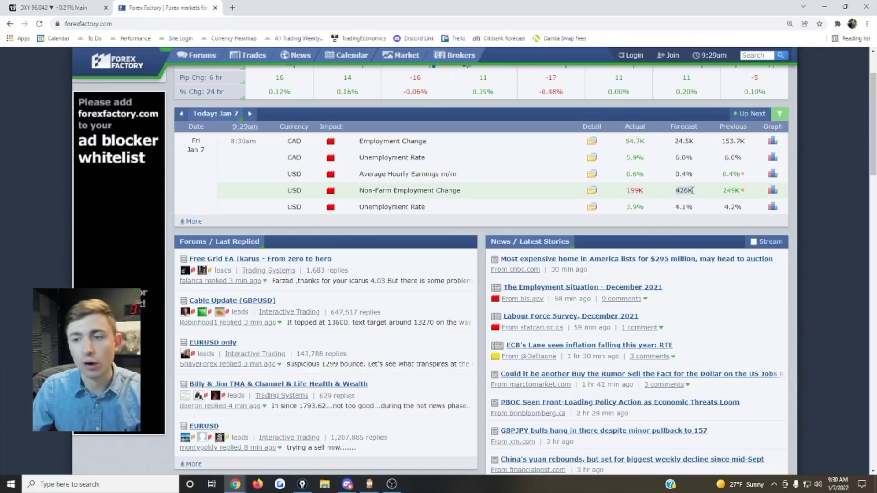
double_click(631, 190)
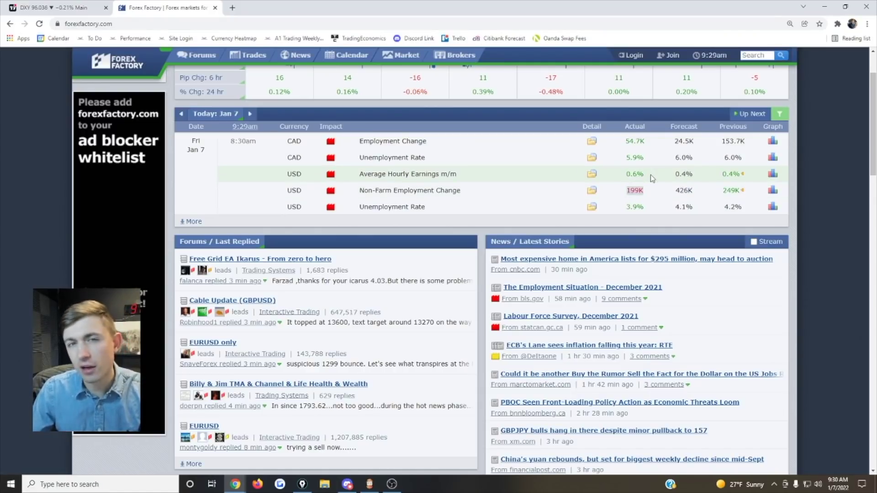
Highlight the actual and forecast figures for the USD Unemployment Rate to compare them
double_click(690, 208)
drag(657, 208, 649, 208)
double_click(634, 206)
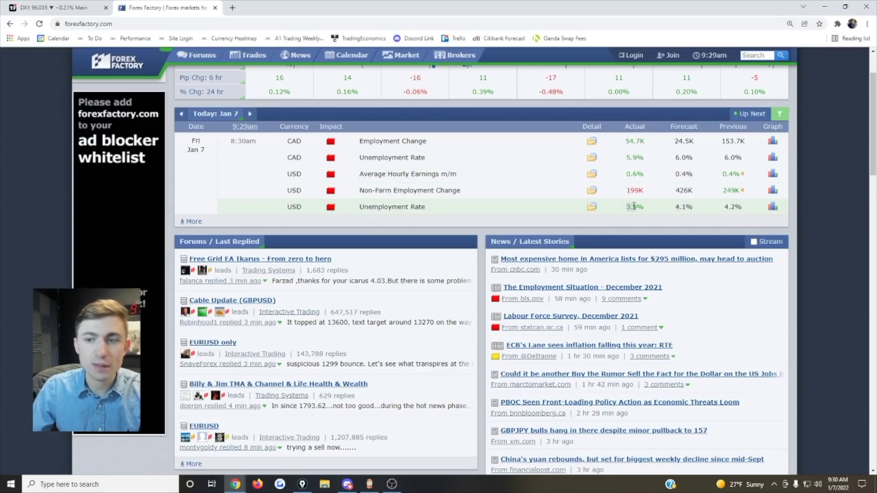
double_click(679, 207)
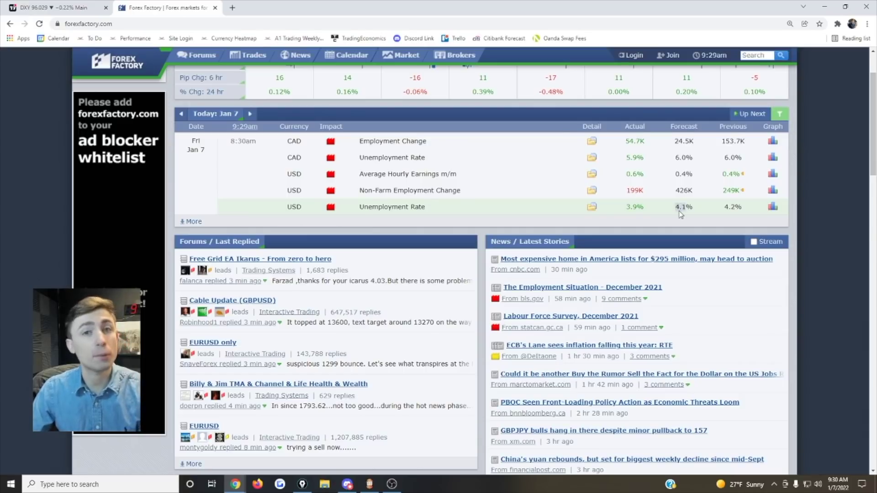
double_click(630, 207)
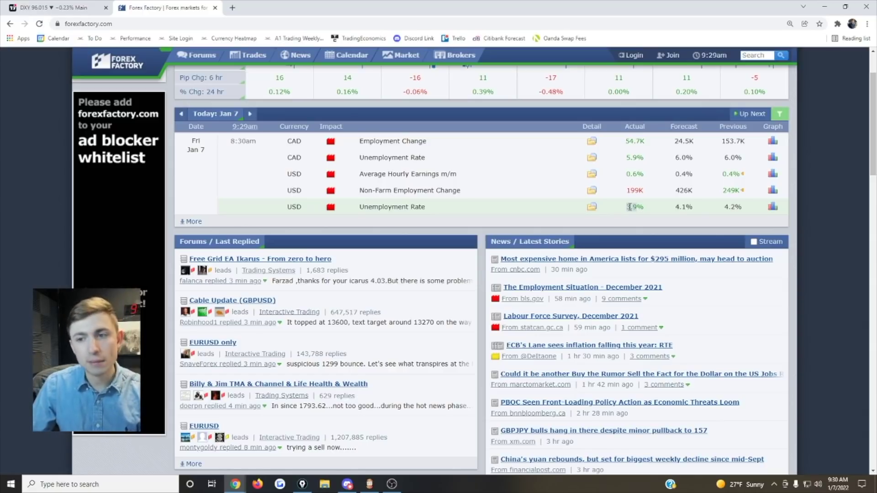
Return to the TradingView DXY chart in full screen and examine the latest candle against the triangle
click(57, 8)
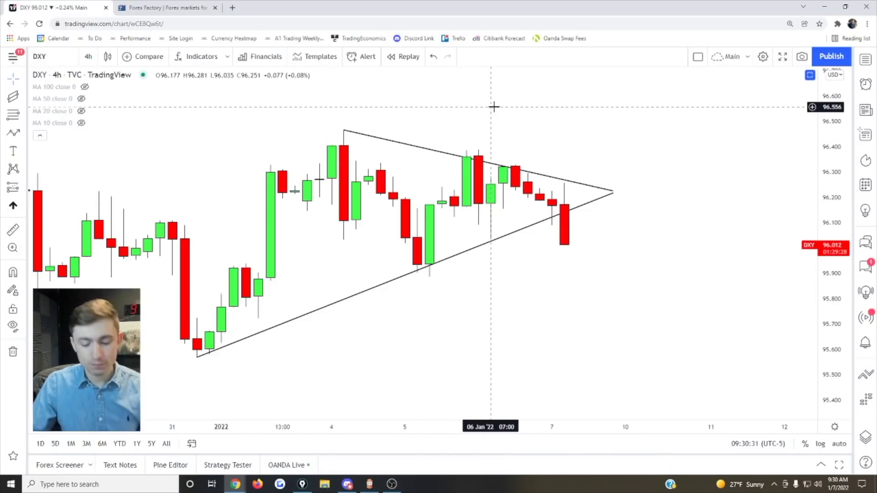
key(F11)
drag(493, 107, 517, 119)
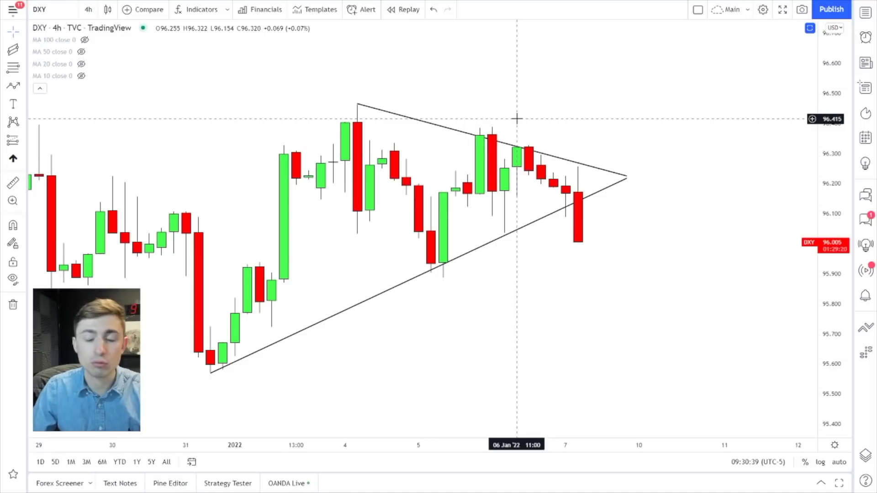
mouse_move(506, 111)
mouse_down()
mouse_move(513, 104)
mouse_move(507, 110)
mouse_up()
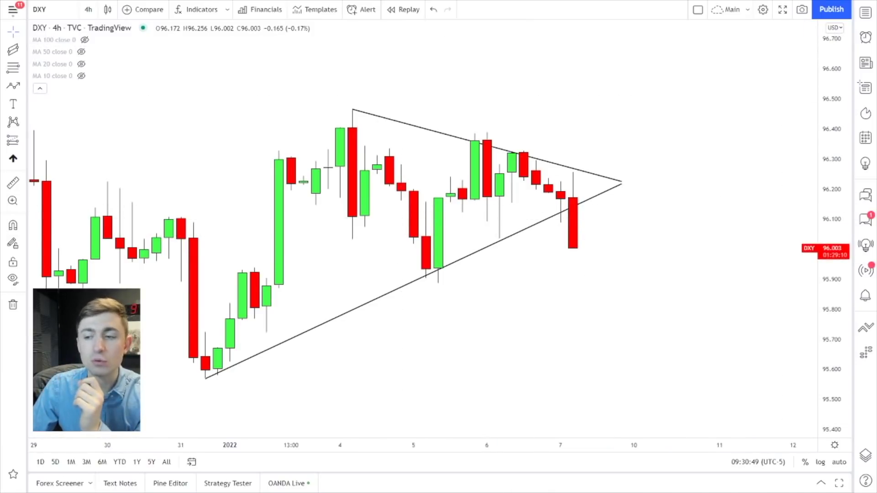
drag(626, 150, 603, 155)
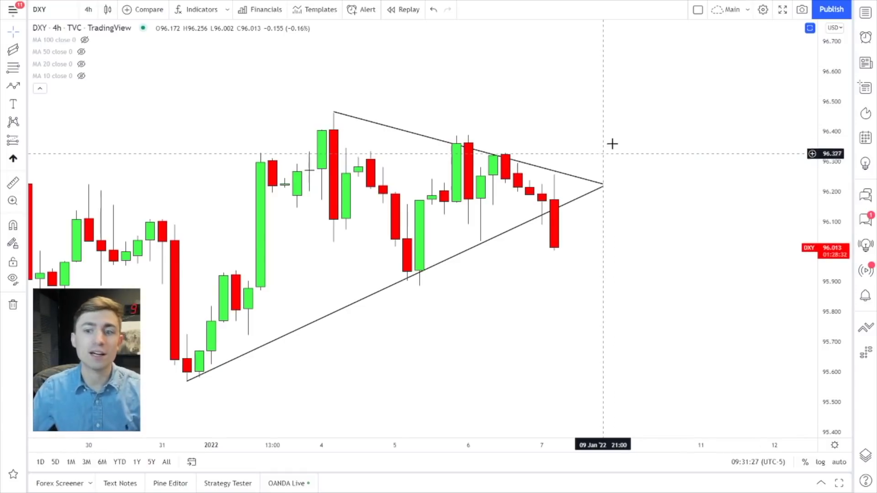
scroll(603, 151, right, 1)
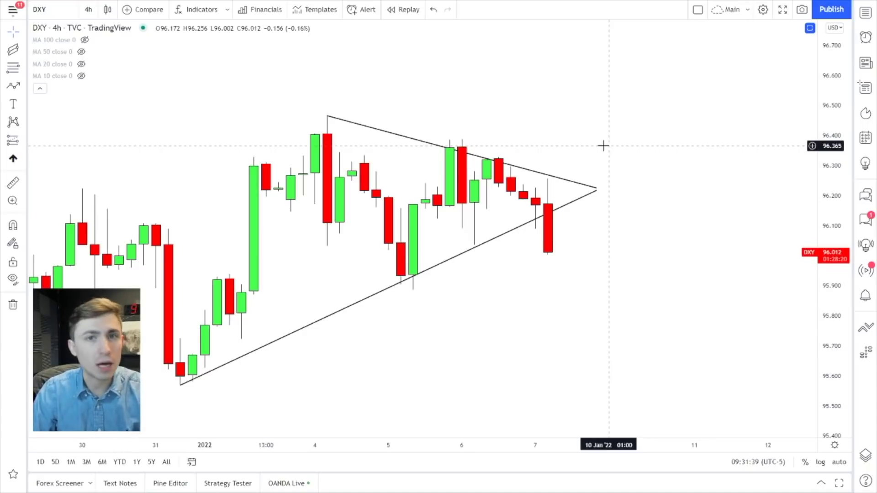
drag(581, 110, 578, 107)
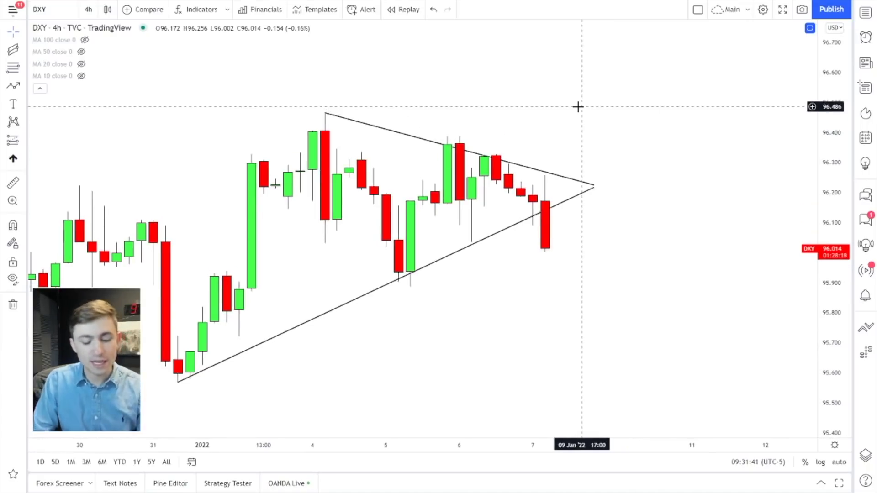
Switch the chart symbol to EURUSD and bring the recent 4-hour candles into view
text(EURUSD)
key(Return)
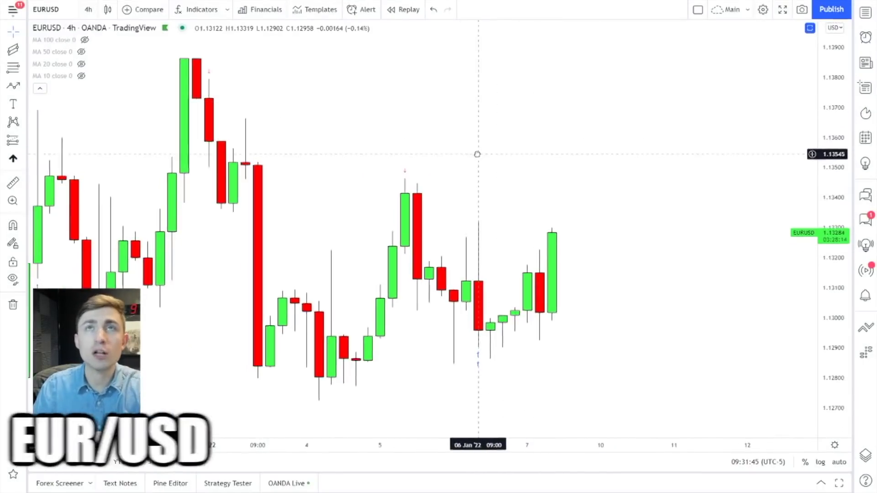
drag(476, 154, 505, 121)
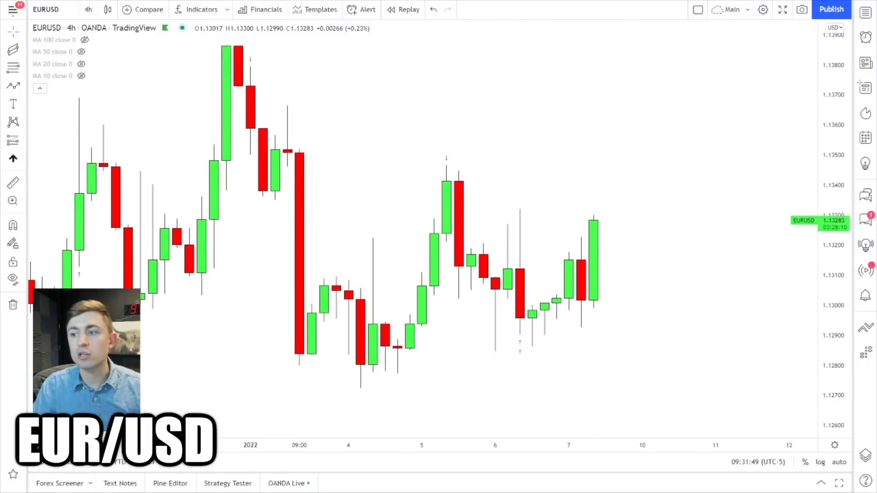
Mark the EURUSD sell and buy signal arrows with freehand strokes, sketch a rise from the 6 January low, and clear the marks
mouse_move(264, 56)
mouse_down()
mouse_move(221, 87)
mouse_move(260, 55)
mouse_up()
mouse_move(461, 162)
mouse_down()
mouse_move(470, 191)
mouse_move(431, 159)
mouse_up()
mouse_move(514, 265)
mouse_down()
mouse_move(535, 276)
mouse_move(533, 370)
mouse_up()
drag(490, 353, 587, 348)
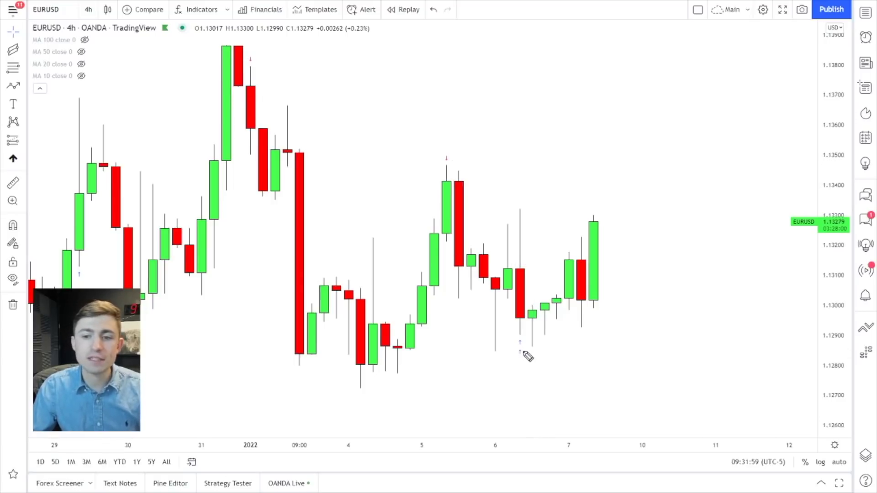
mouse_move(537, 352)
mouse_down()
mouse_move(587, 333)
mouse_move(644, 223)
mouse_move(649, 231)
mouse_move(644, 215)
mouse_up()
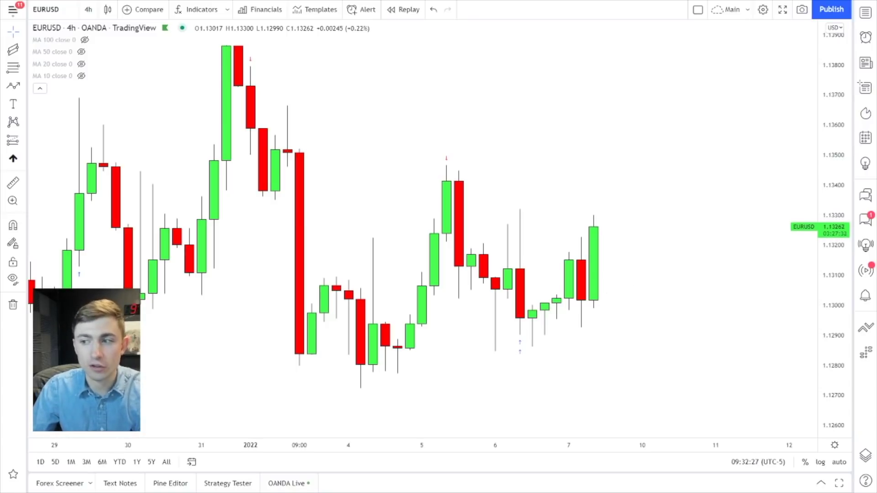
Draw a red supply zone on EURUSD from about 1.1349 to 1.1339, starting at the 29 December candle
mouse_move(564, 102)
mouse_down()
mouse_move(532, 94)
mouse_move(562, 108)
mouse_up()
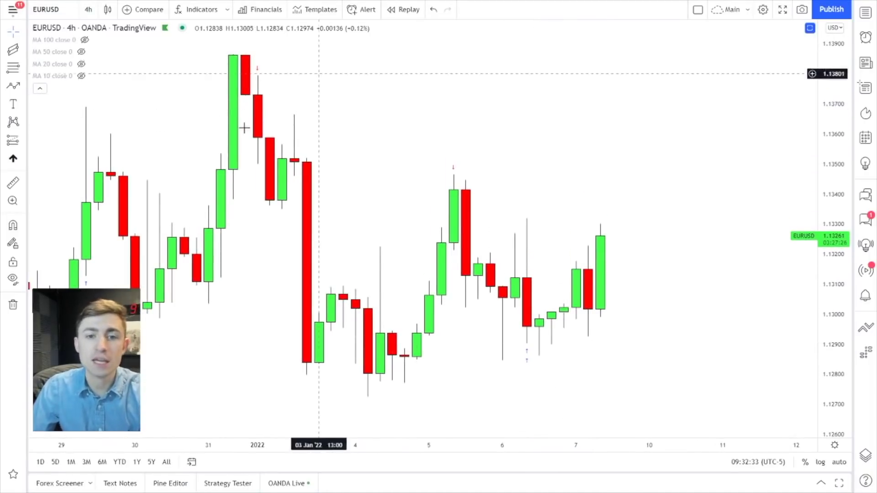
click(86, 167)
click(341, 195)
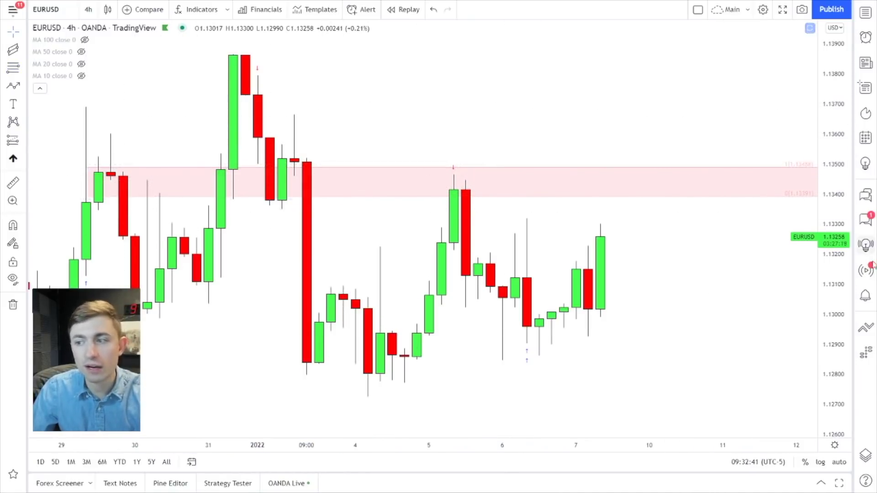
Sketch a projected price rise into the supply zone and a drop away from it, and undo both strokes
drag(609, 243, 653, 180)
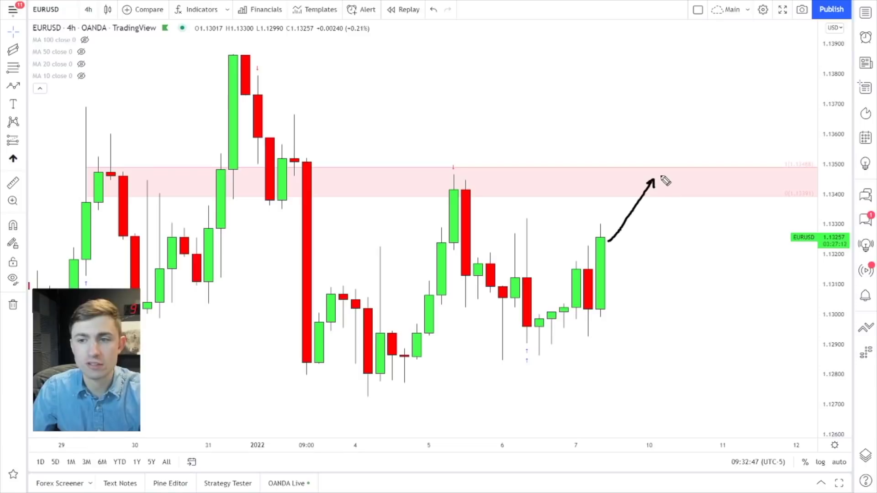
mouse_move(655, 181)
mouse_down()
mouse_move(710, 225)
mouse_move(764, 305)
mouse_move(745, 322)
mouse_up()
key(ctrl+z)
key(ctrl+z)
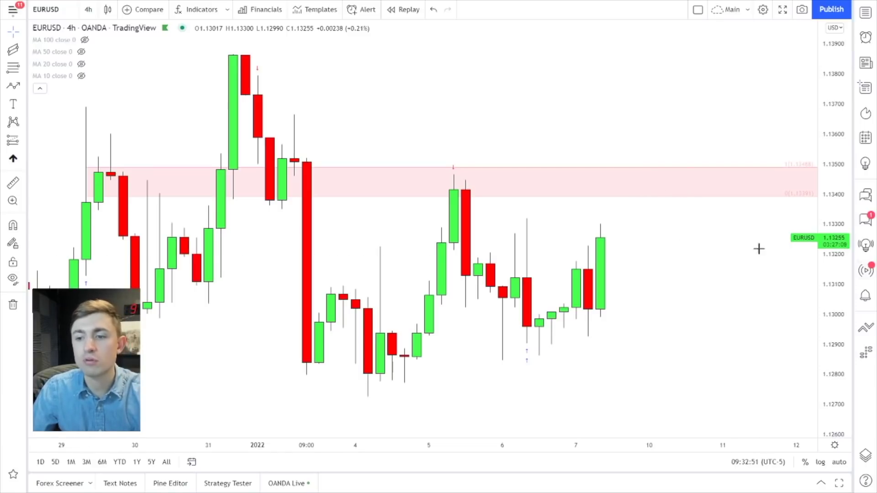
Draw a second supply zone from about 1.1386 to 1.1374 at the 31 December high
scroll(573, 151, down, 5)
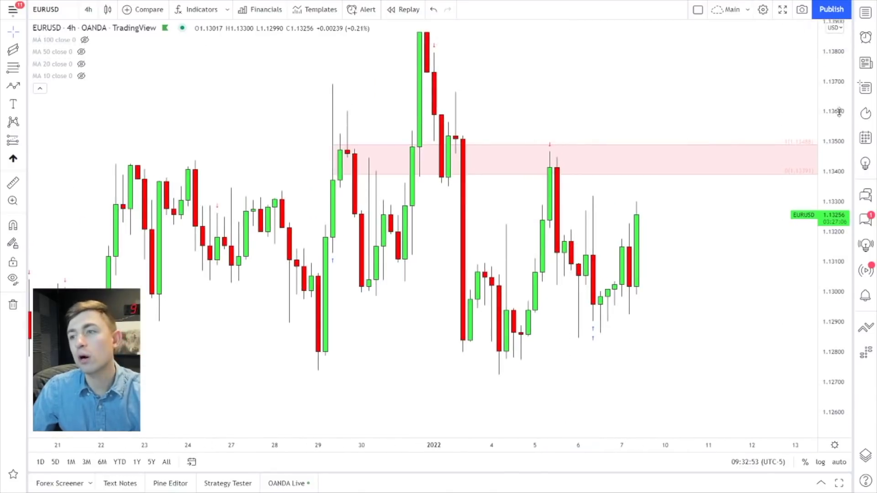
drag(839, 111, 840, 137)
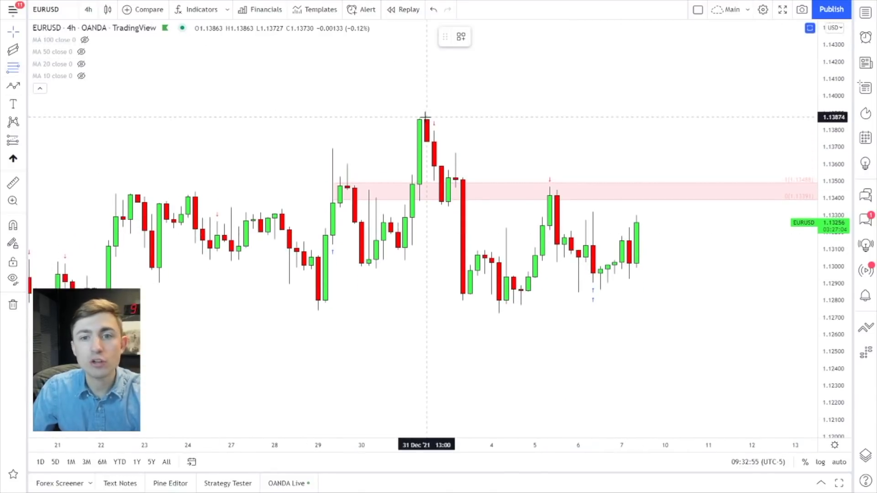
drag(425, 119, 470, 140)
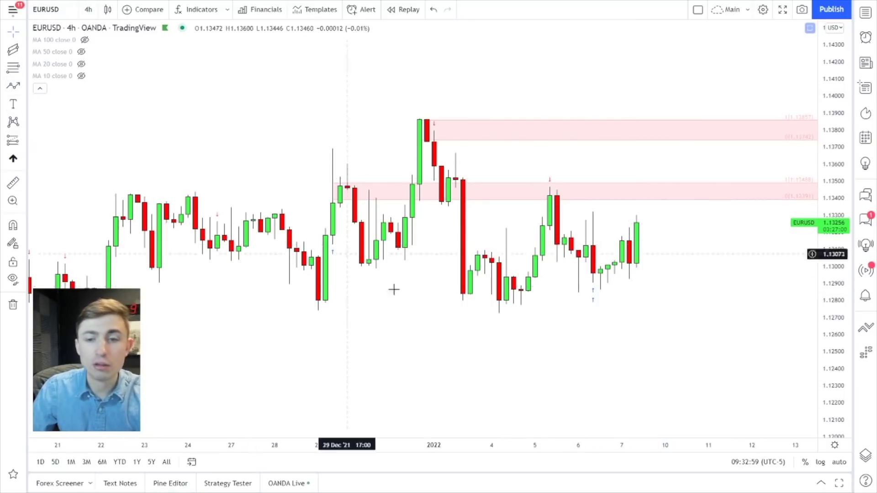
Draw a demand zone on EURUSD from about 1.1285 to 1.1275, starting at the 29 December low, using the Demand template
click(4, 67)
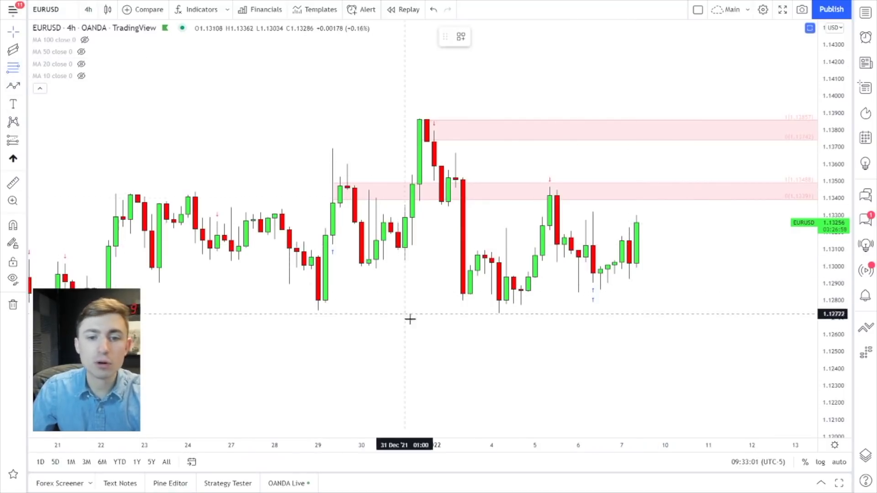
drag(318, 309, 384, 291)
right_click(386, 294)
mouse_move(423, 302)
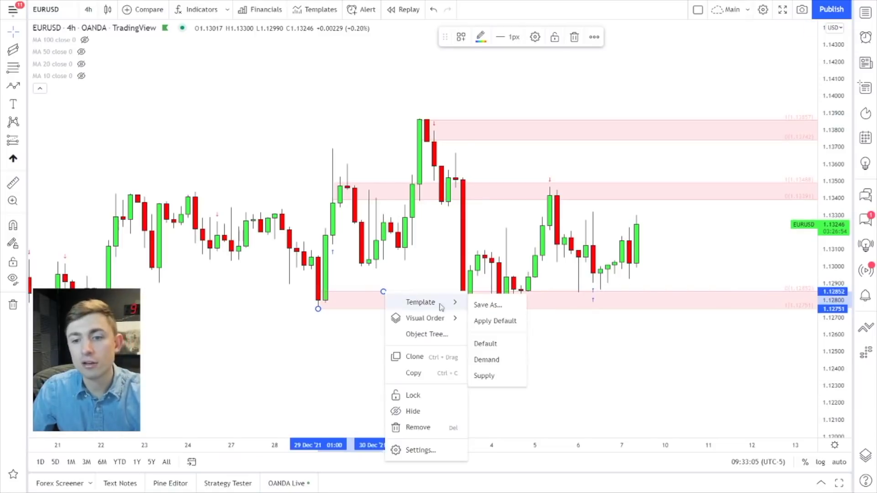
click(488, 361)
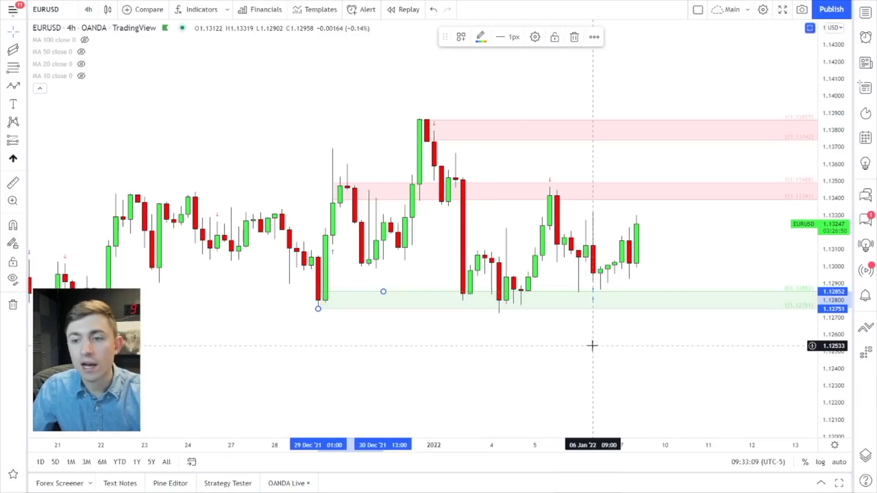
Sketch a projected price rise and further freehand strokes at the lower supply zone, and undo the strokes
scroll(402, 372, right, 3)
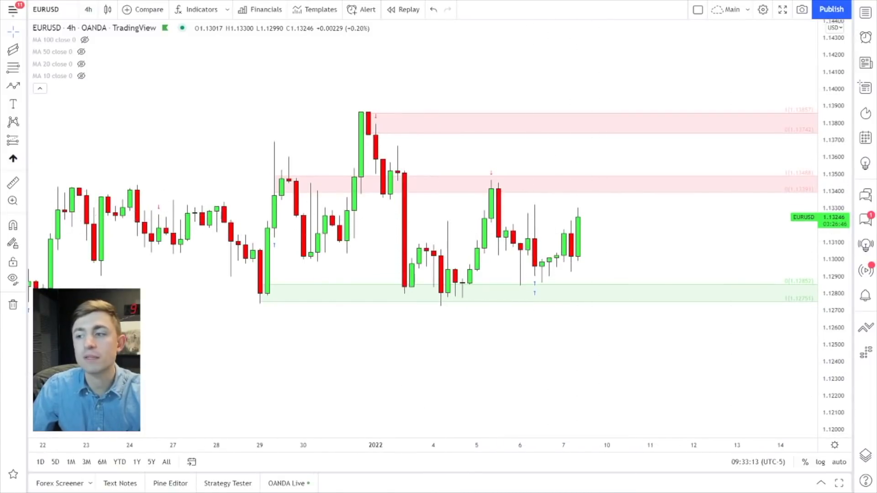
drag(587, 228, 609, 197)
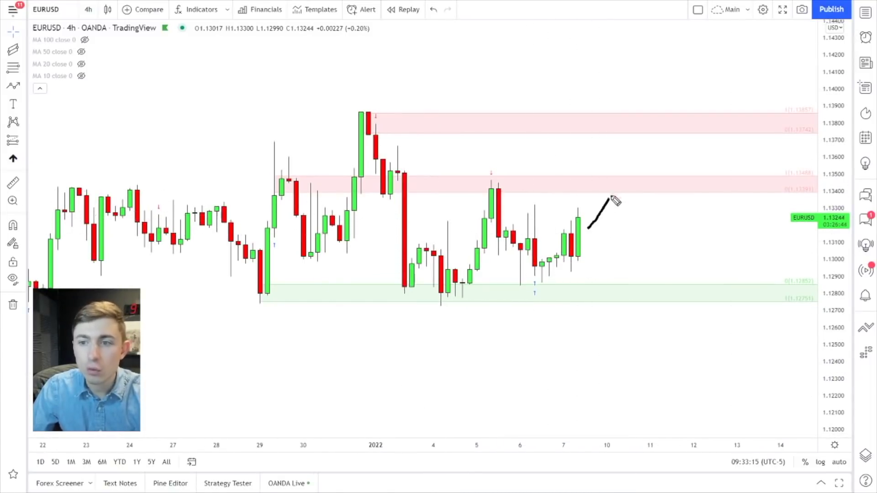
mouse_move(644, 173)
mouse_down()
mouse_move(624, 174)
mouse_move(693, 176)
mouse_up()
key(ctrl+z)
key(ctrl+z)
key(ctrl+z)
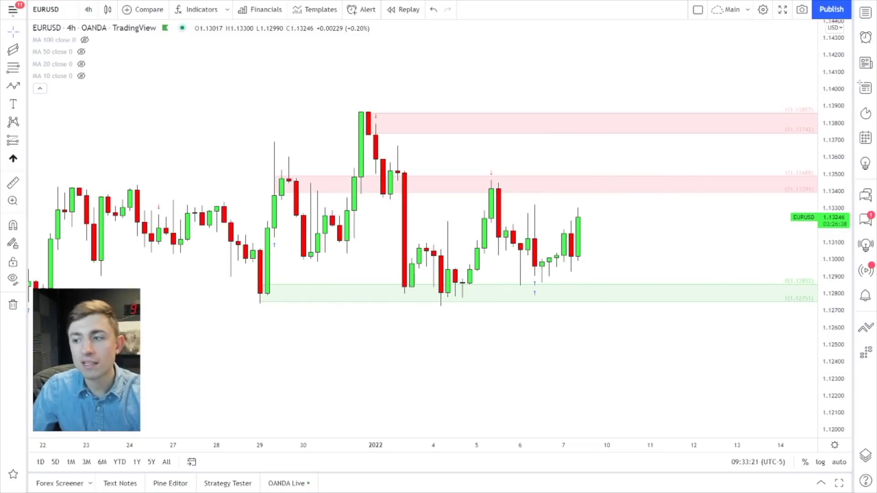
Draw a zigzag price path from the latest EURUSD candle up into the lower supply zone and down to about 1.1240 on 14 January
click(12, 86)
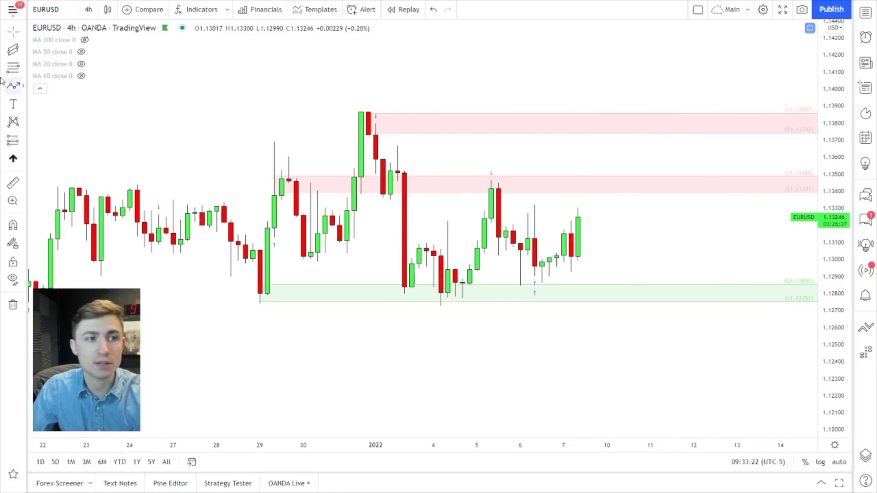
click(585, 216)
click(607, 182)
click(621, 225)
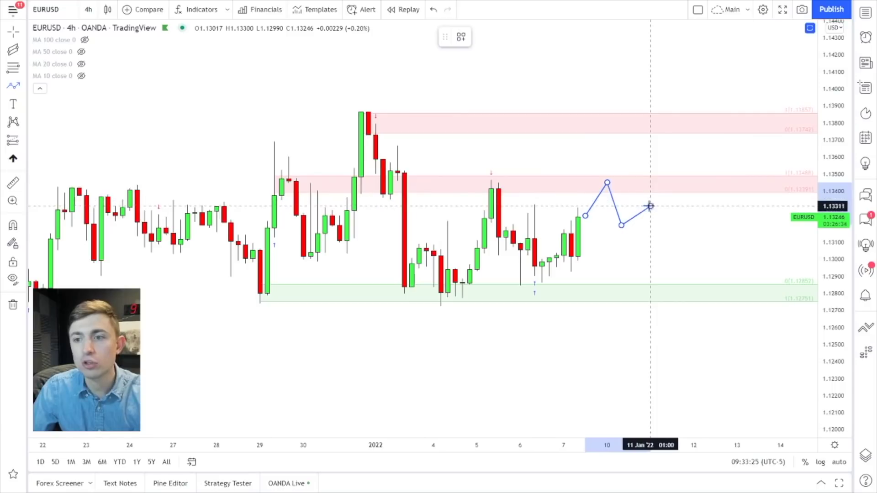
click(650, 206)
click(686, 265)
click(702, 240)
click(738, 291)
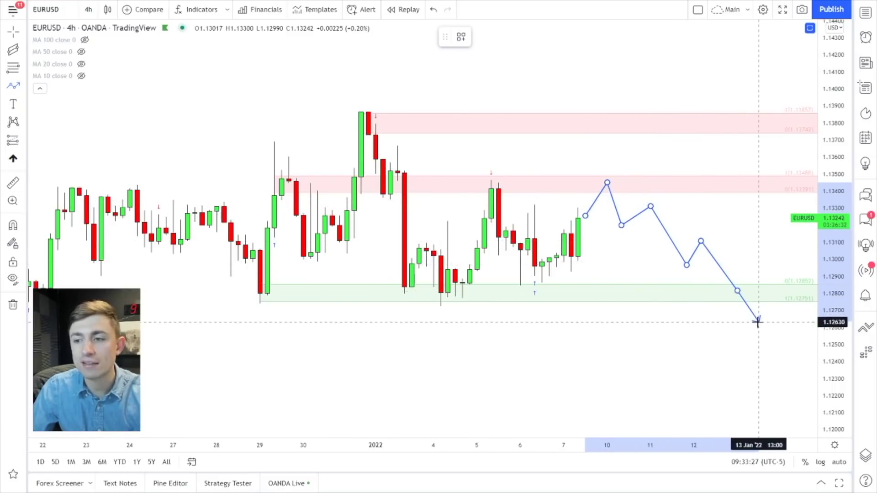
click(758, 329)
click(766, 296)
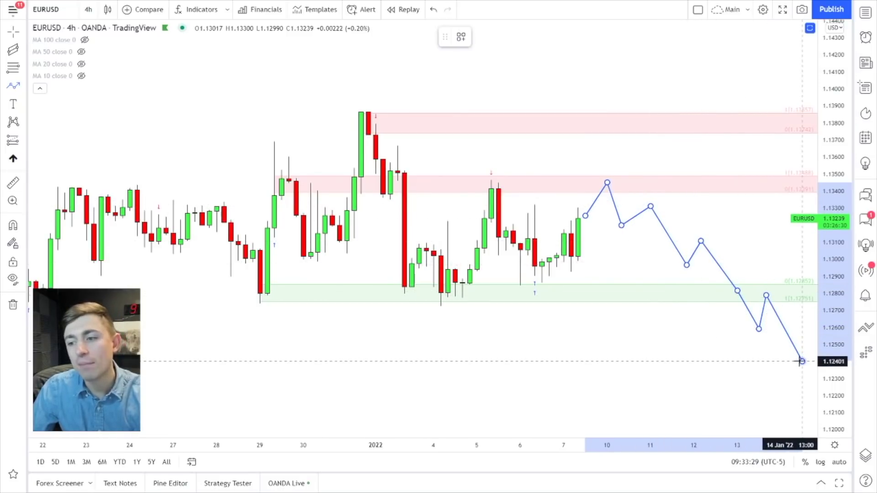
double_click(802, 361)
click(728, 198)
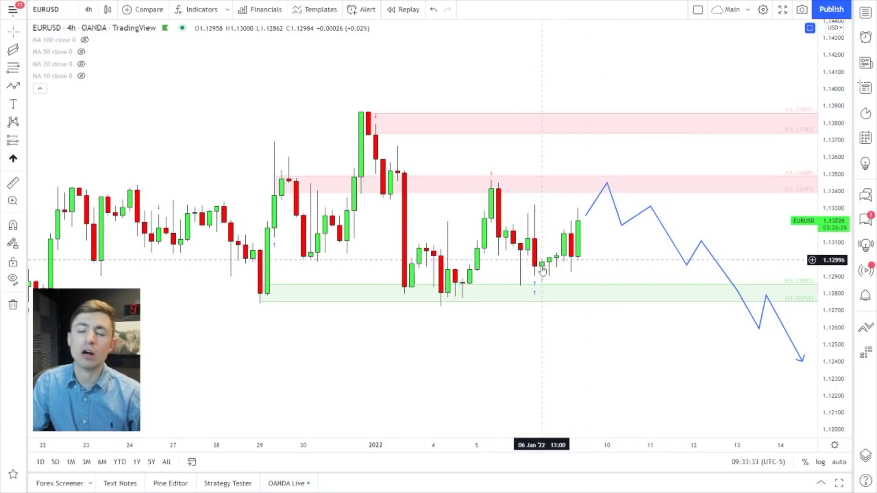
click(589, 211)
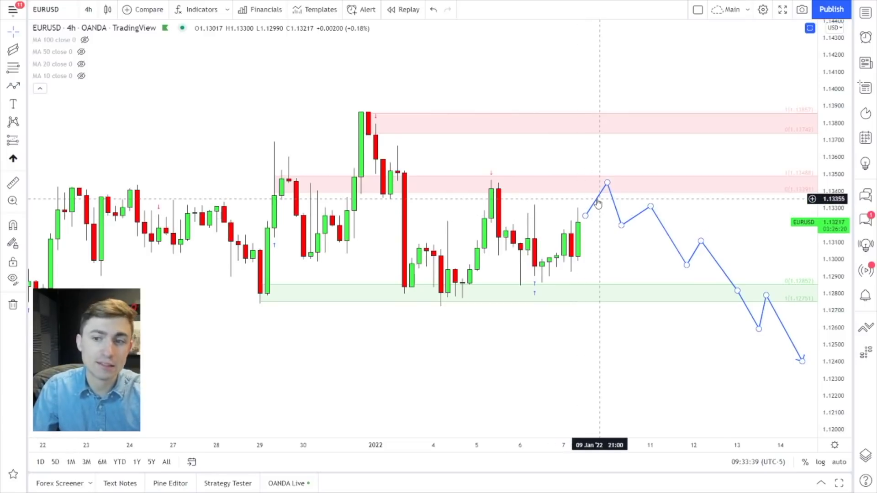
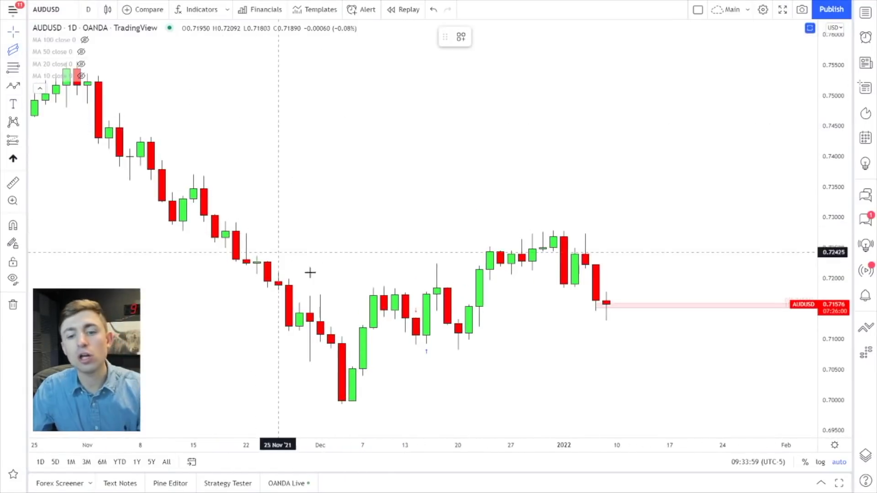
Draw a parallel channel on the AUDUSD daily chart from the 3 December low to the 7 January candle, with its upper line ending about 0.7343
click(341, 402)
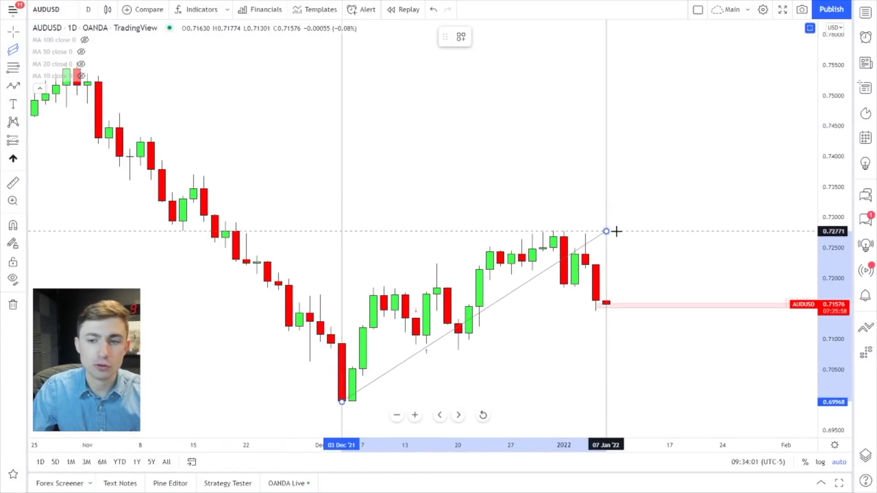
click(608, 304)
click(606, 191)
scroll(376, 120, down, 3)
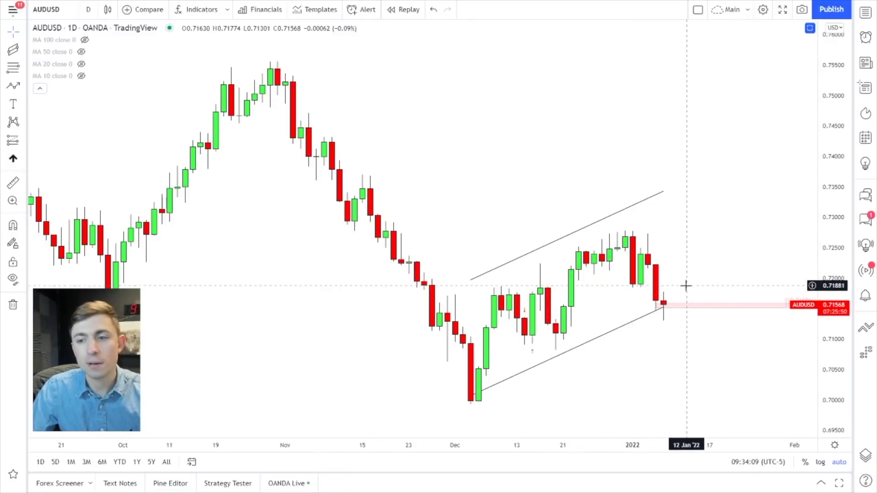
click(663, 309)
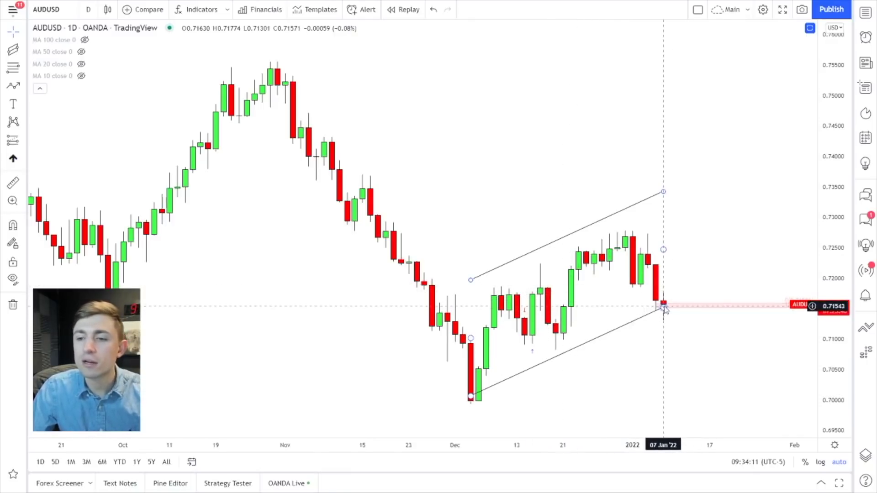
click(665, 330)
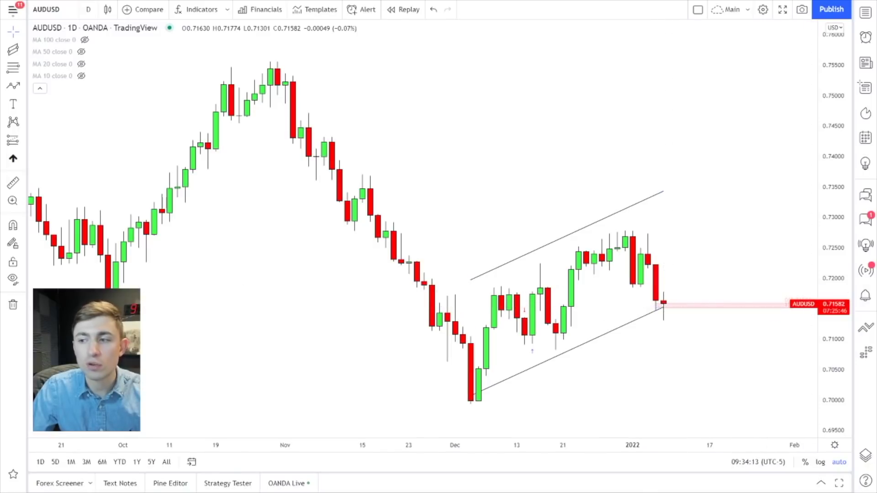
Sketch an upward arrow from the latest AUDUSD daily candle to about 0.7250, and undo it
drag(664, 303, 700, 263)
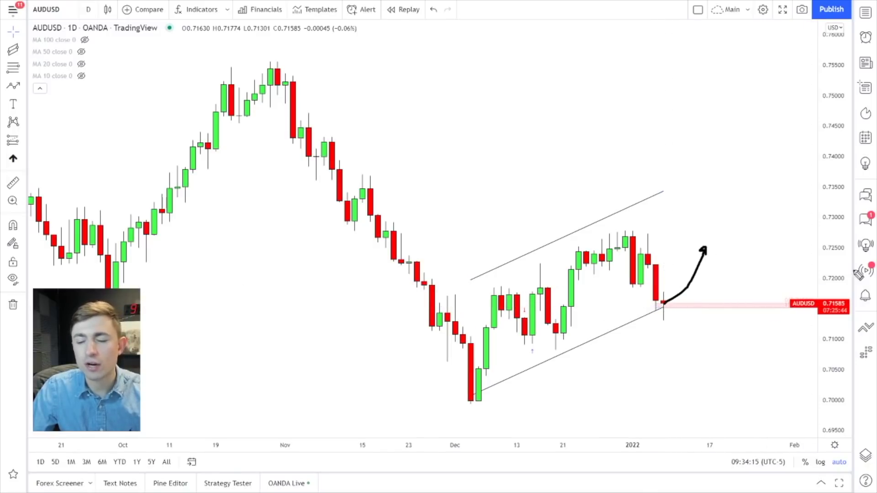
key(ctrl+z)
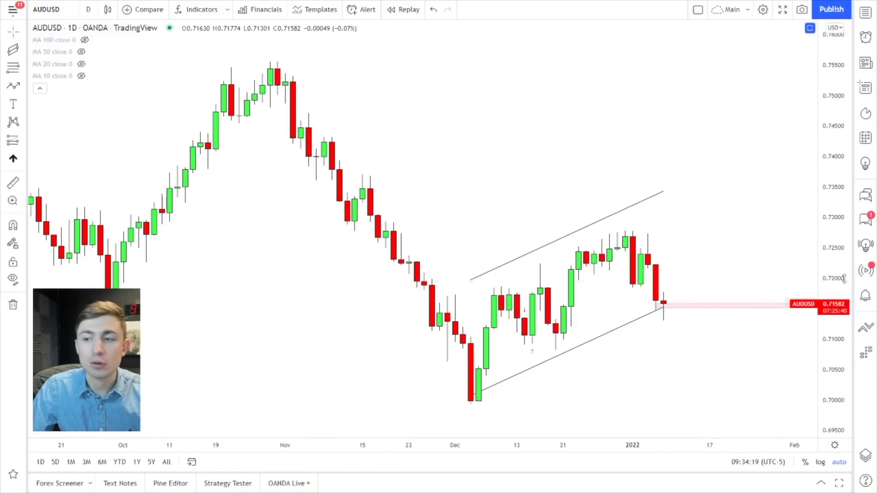
Switch the AUDUSD chart to the 1-hour timeframe
drag(746, 231, 717, 213)
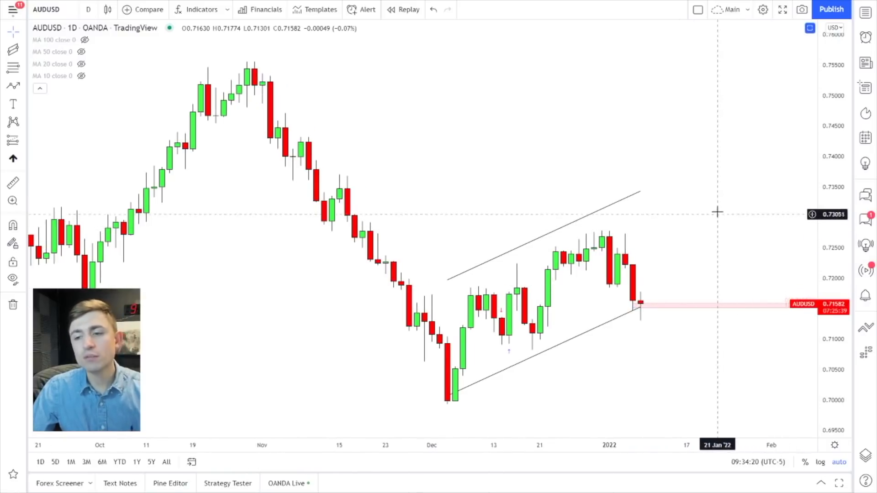
click(88, 9)
click(102, 177)
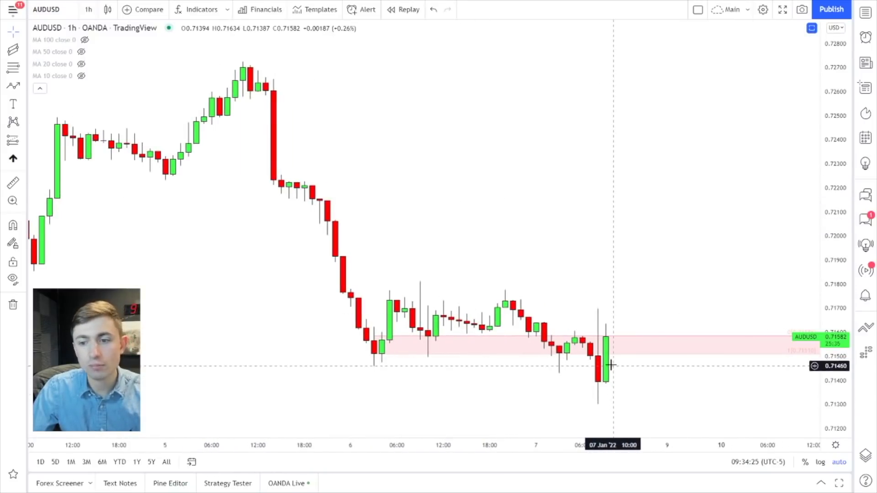
Sketch a downward arrow from the latest AUDUSD candle and horizontal strokes at about 0.7186 and 0.7159, and clear the marks
drag(572, 274, 561, 266)
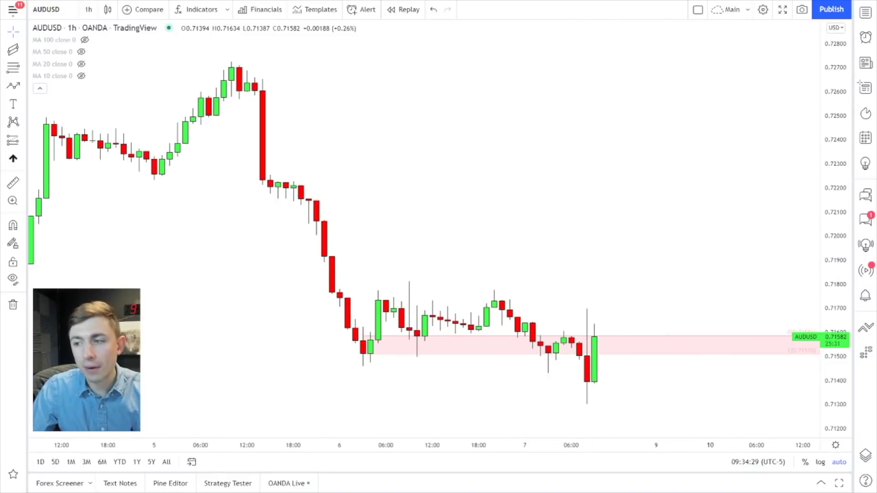
drag(598, 340, 677, 431)
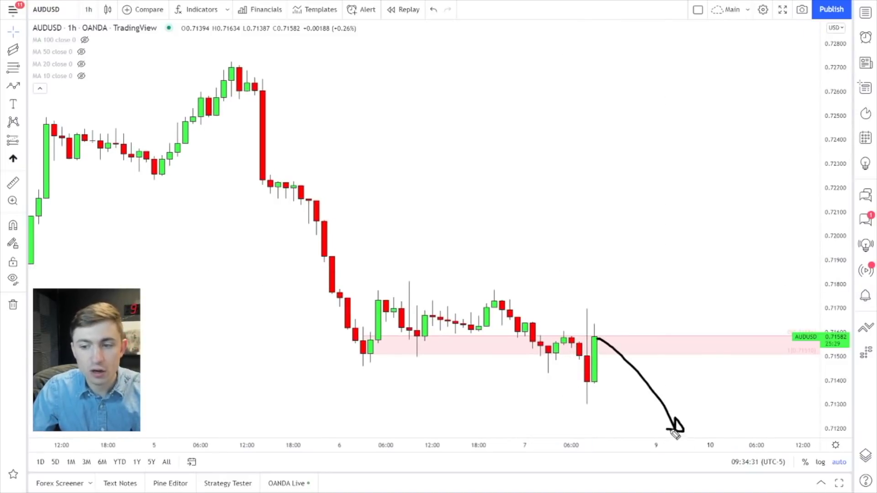
drag(496, 269, 599, 268)
drag(574, 334, 648, 334)
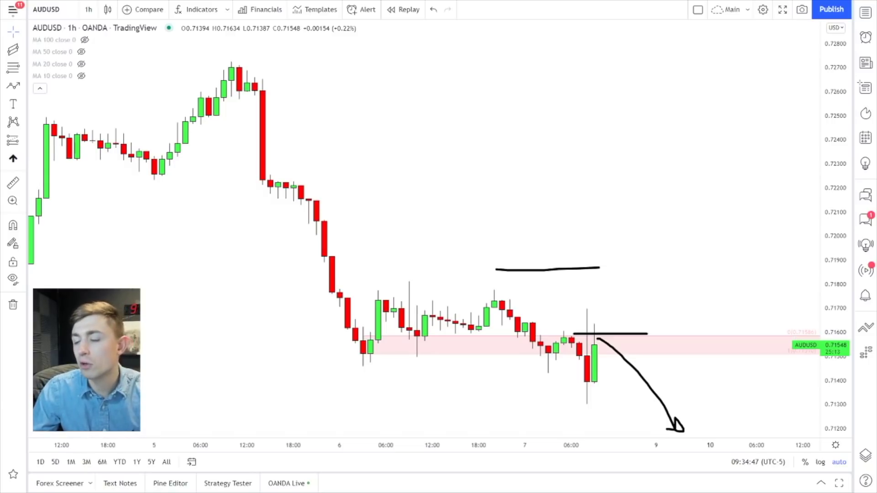
key(Escape)
Draw a Fibonacci retracement from the 5 January high at 0.72720 to the 7 January low at 0.71298, using the Default template
scroll(533, 166, right, 3)
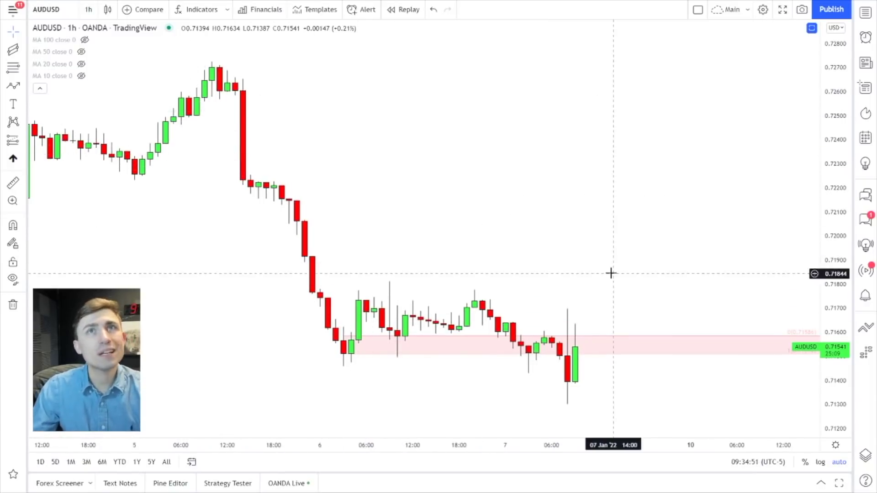
click(12, 67)
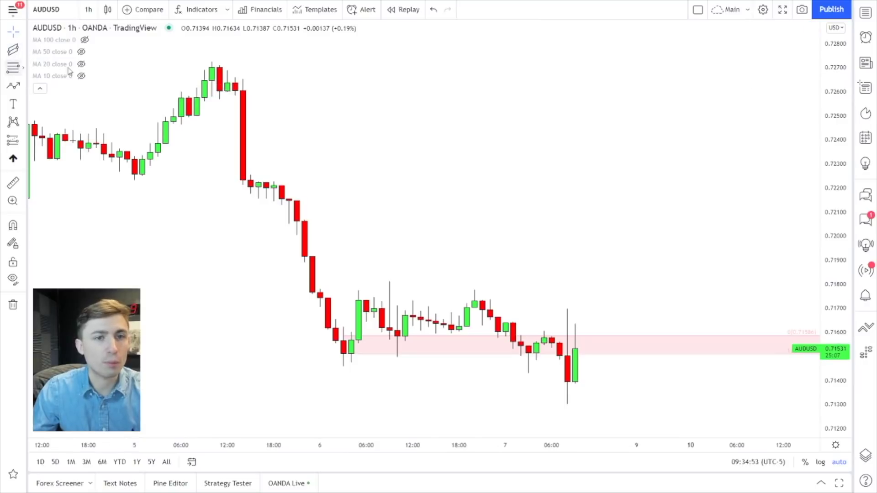
click(212, 62)
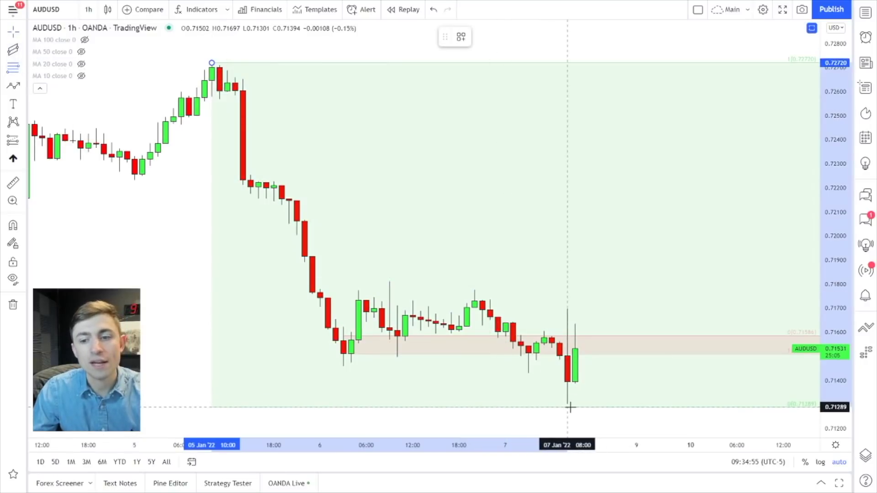
click(575, 406)
right_click(576, 406)
mouse_move(631, 334)
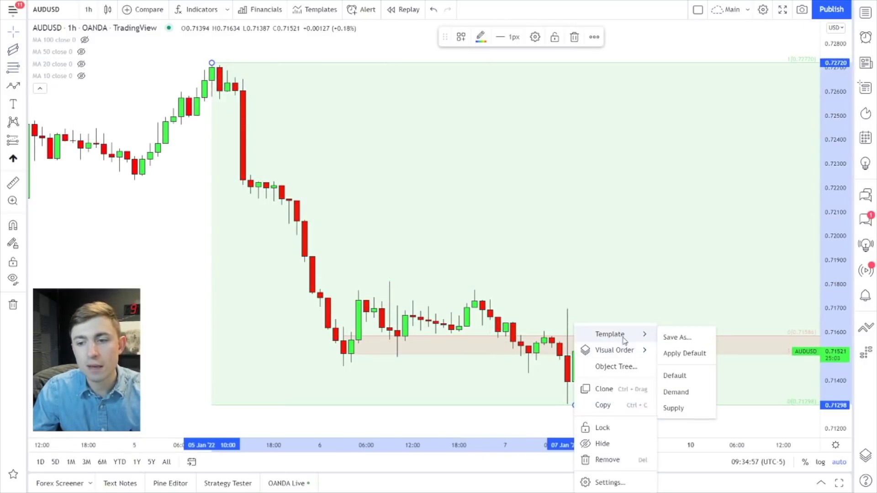
click(676, 376)
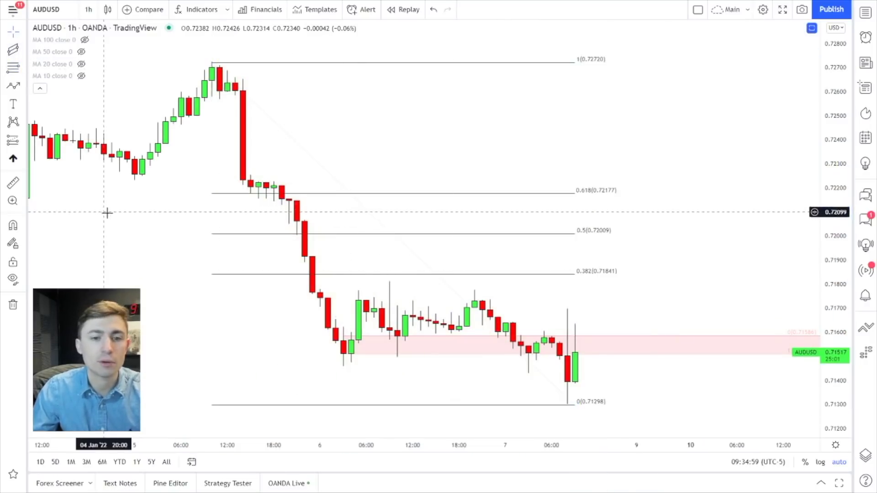
Draw a supply zone on AUDUSD from about 0.7193 to 0.7183, starting at the 3 January lows, using the Supply template
scroll(212, 226, down, 3)
click(13, 67)
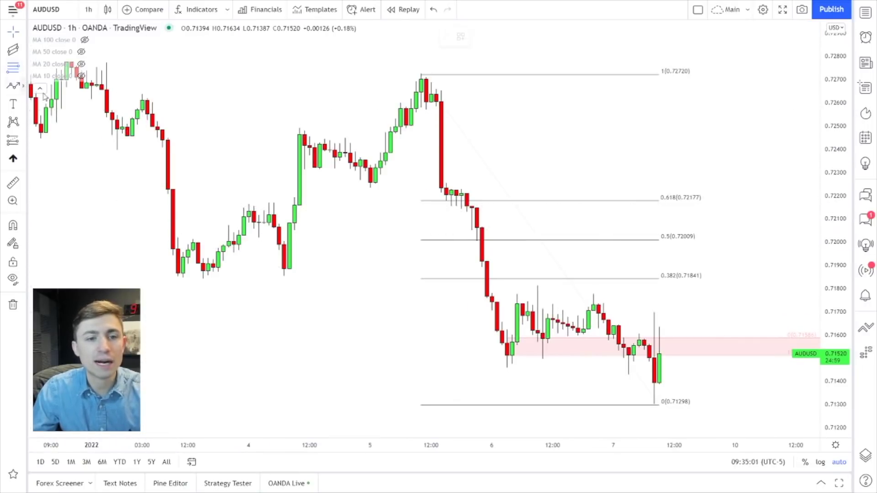
click(172, 259)
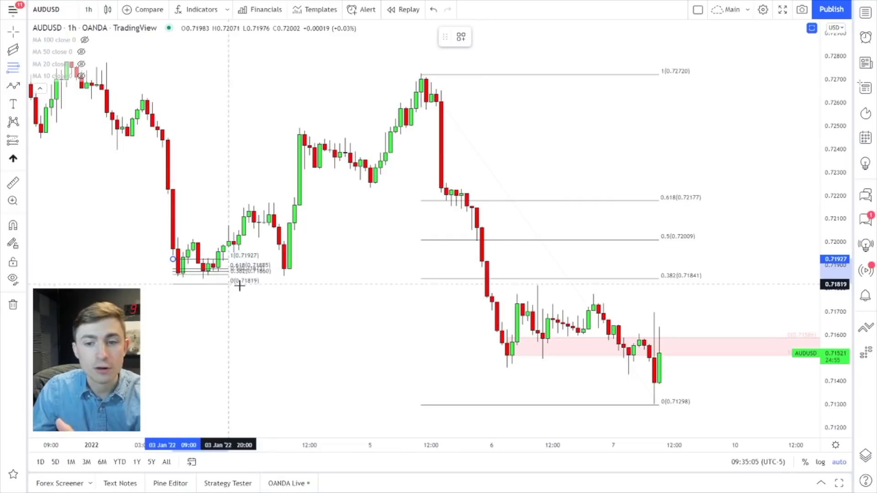
click(339, 280)
right_click(340, 282)
mouse_move(387, 292)
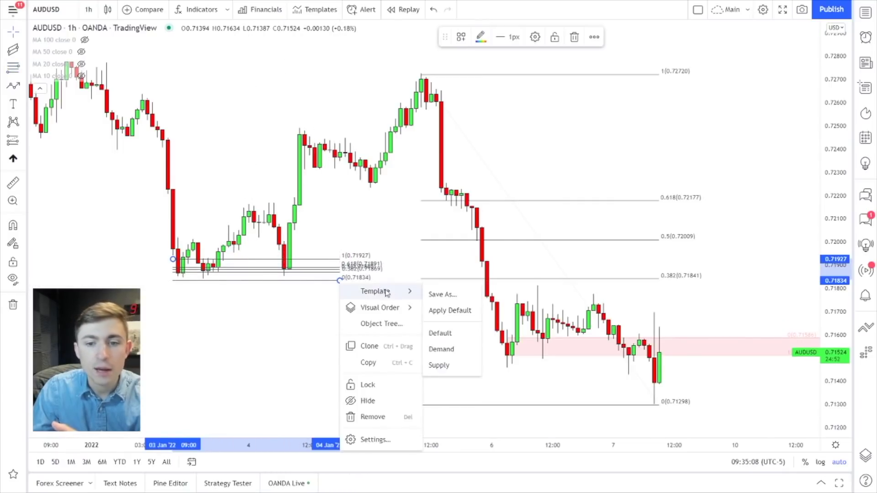
click(441, 349)
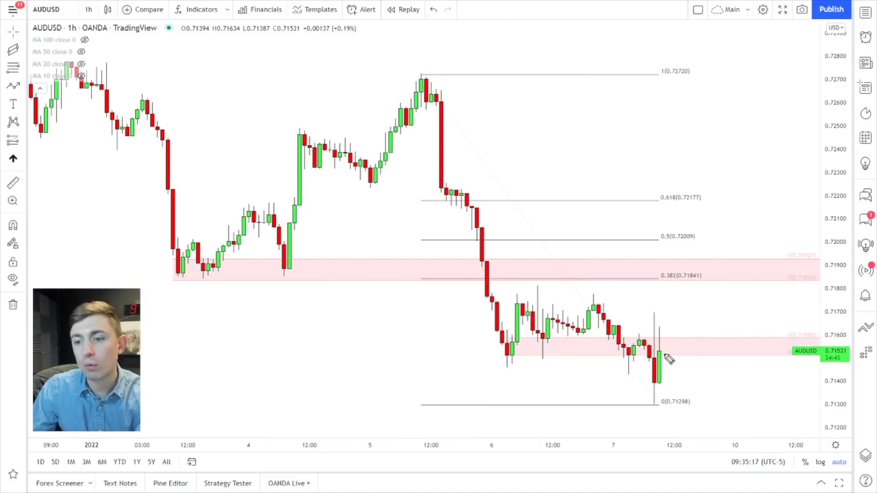
Sketch a projected AUDUSD price move away from the lower supply zone and down, and undo the strokes
mouse_move(664, 354)
mouse_down()
mouse_move(675, 286)
mouse_move(739, 339)
mouse_up()
drag(770, 385, 816, 425)
key(ctrl+z)
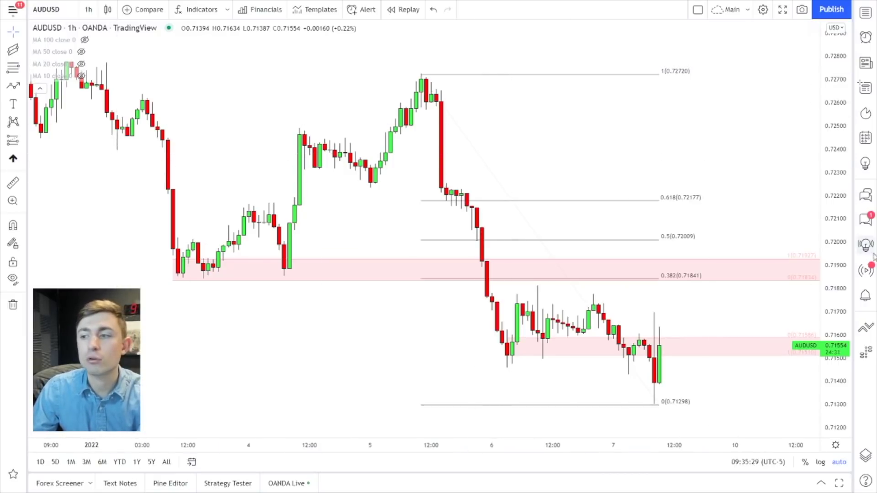
Sketch a stroke labelled "sell" at about 0.7187 and short dashes at about 0.7206 on AUDUSD, and clear the marks
drag(622, 273, 708, 282)
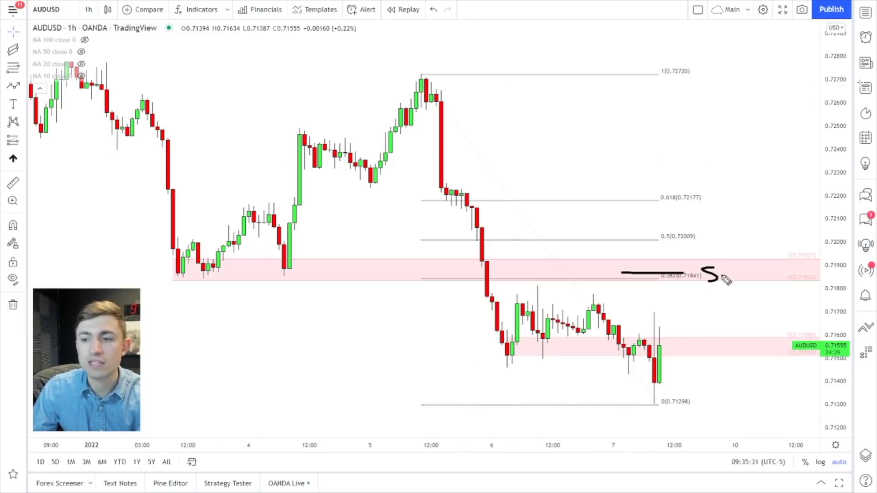
drag(608, 228, 630, 227)
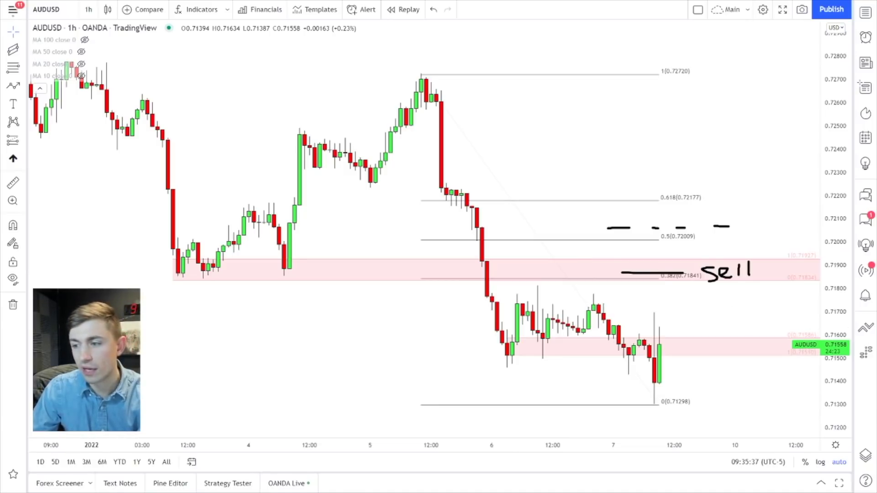
key(e)
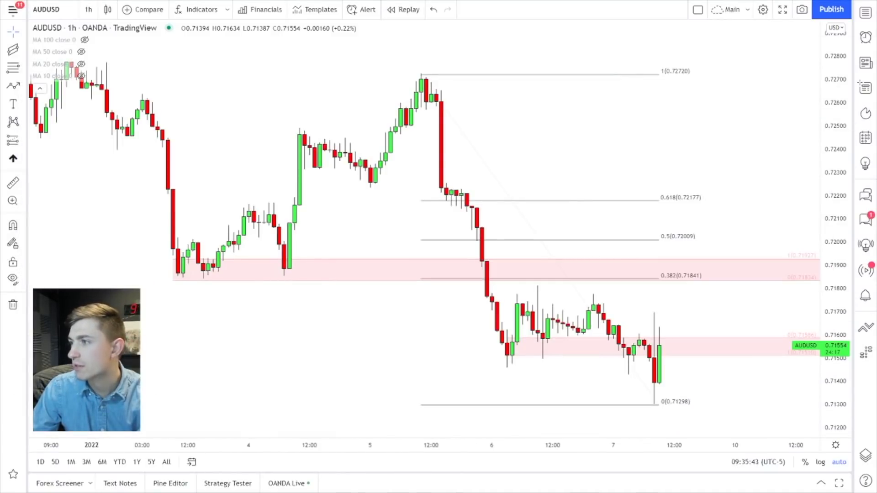
Switch to Discord, dismiss the Streamer Mode notice, and resize and reposition the window over the chart
key(alt+Tab)
drag(326, 81, 264, 57)
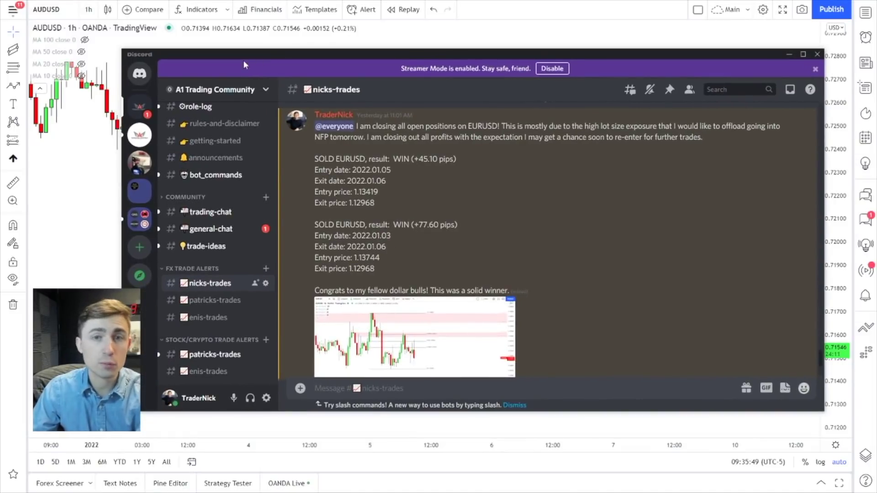
click(815, 69)
drag(123, 49, 202, 47)
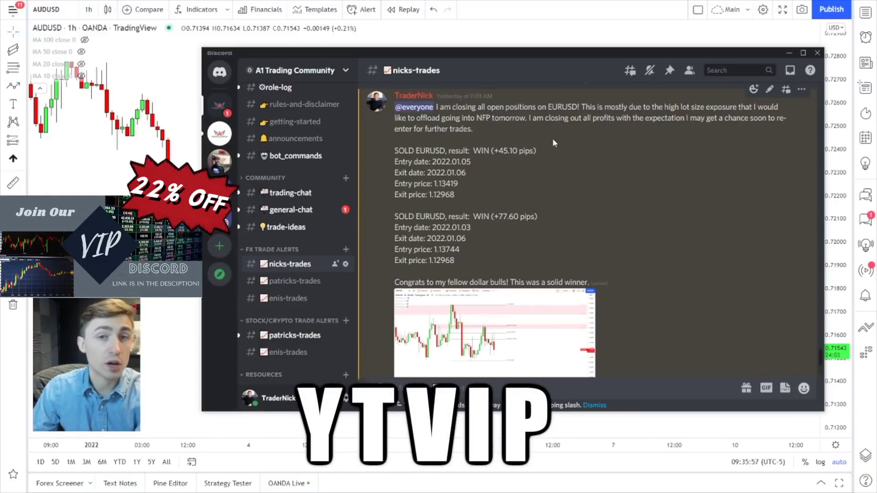
mouse_move(534, 47)
mouse_down()
mouse_move(538, 27)
mouse_move(534, 39)
mouse_up()
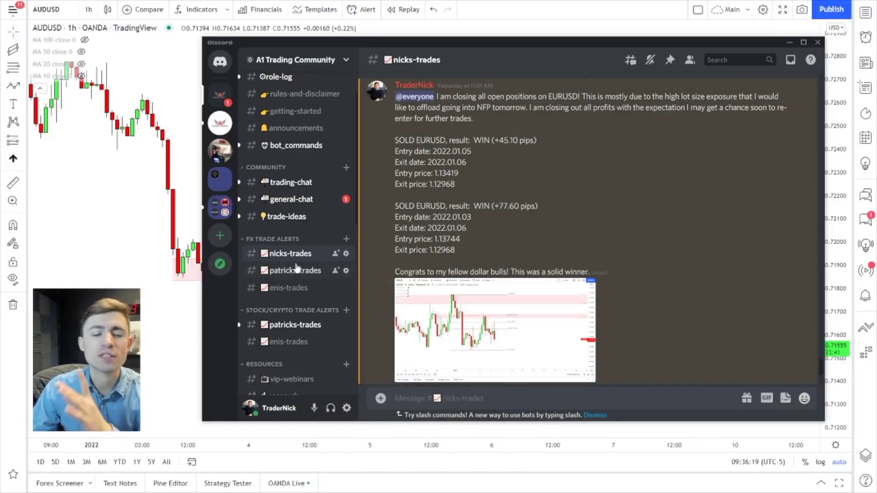
Find the January 2 SELL EURUSD post in the open trade alerts channel and highlight its fundamental analysis text
scroll(474, 159, up, 2)
scroll(473, 157, down, 2)
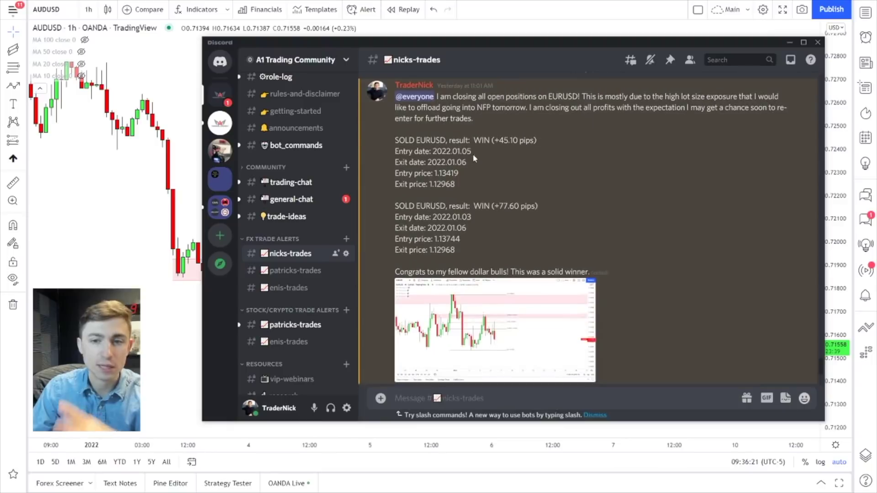
scroll(479, 155, up, 6)
scroll(486, 155, up, 3)
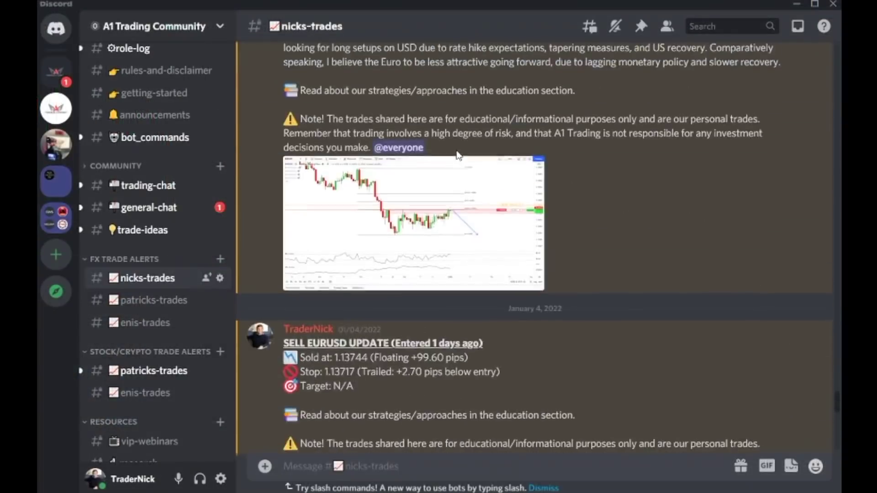
scroll(458, 155, up, 6)
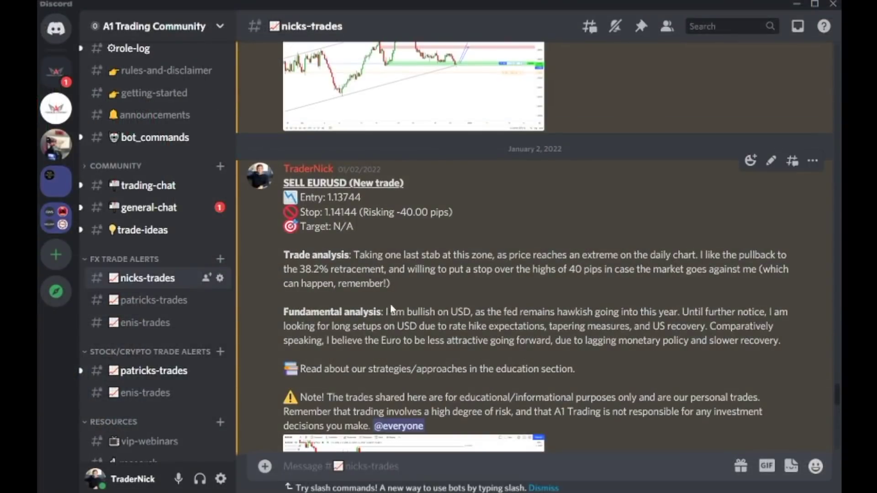
drag(385, 311, 778, 341)
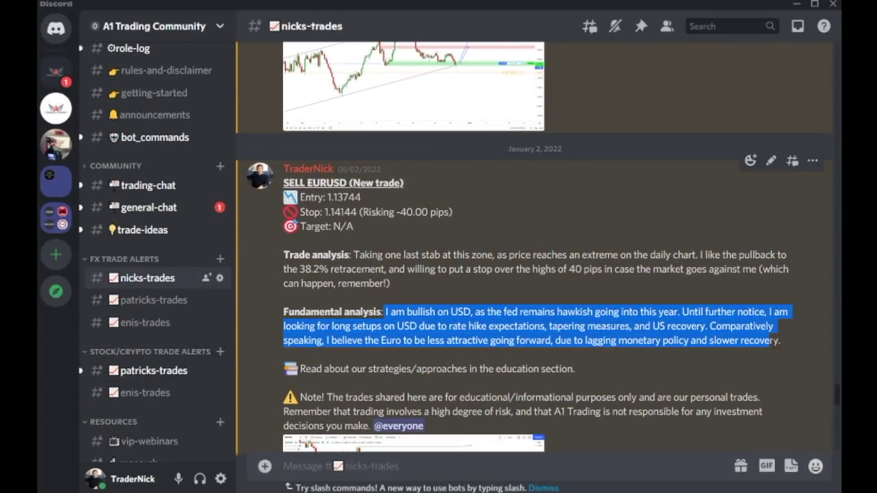
click(428, 338)
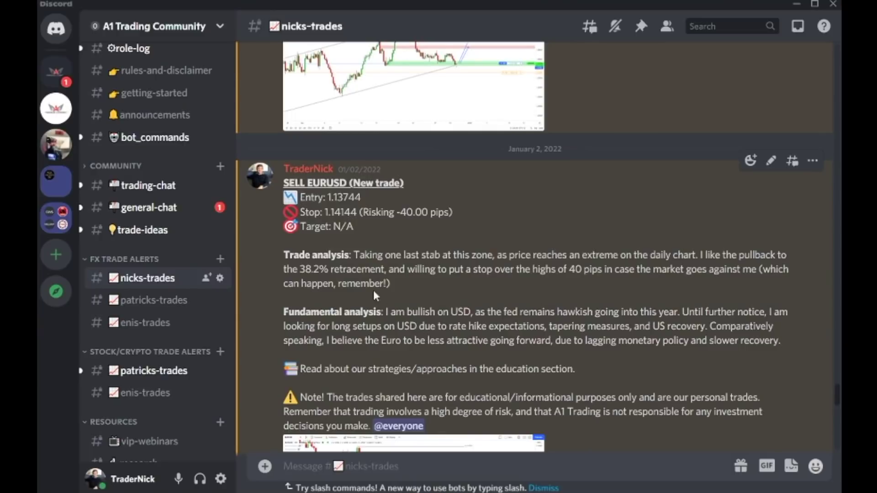
Highlight the trade analysis in the January 2 SELL EURUSD post and view the preceding post's chart image enlarged
drag(357, 256, 401, 280)
click(433, 277)
scroll(457, 206, up, 2)
click(541, 128)
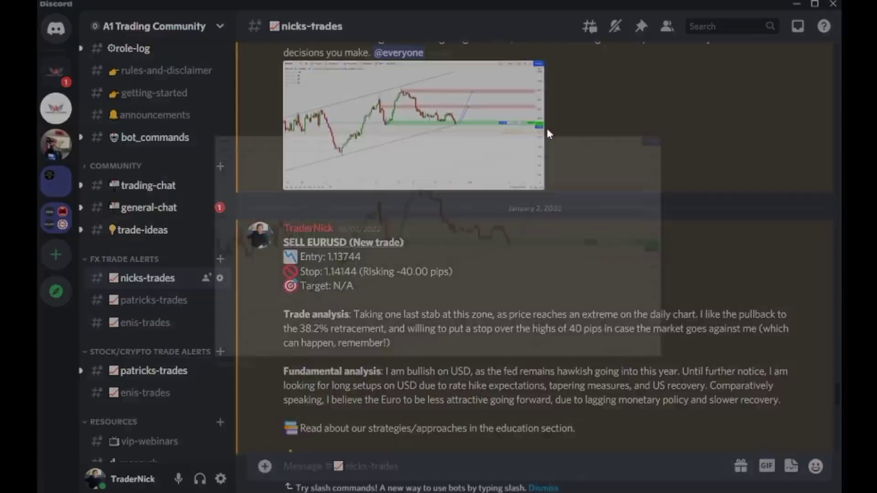
click(450, 73)
scroll(487, 201, down, 3)
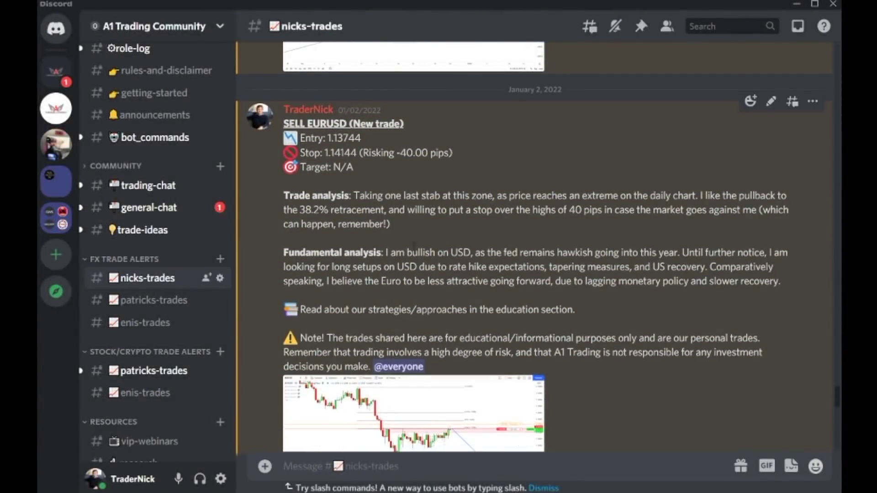
drag(356, 197, 381, 210)
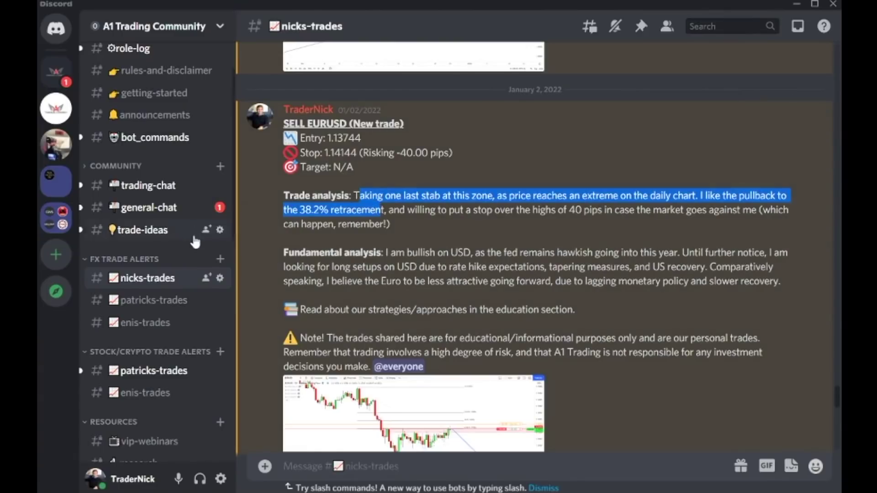
Look through the server's channel list down to the Resources section, and switch back to TradingView
scroll(165, 248, down, 2)
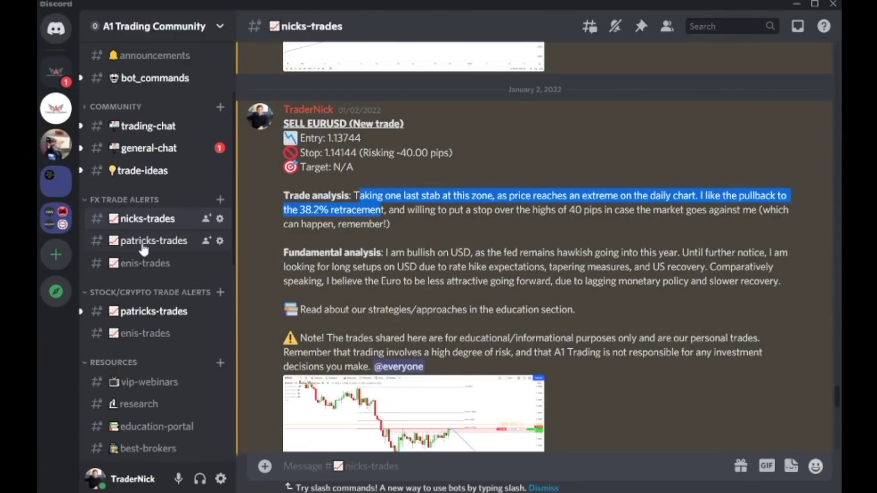
scroll(161, 329, down, 2)
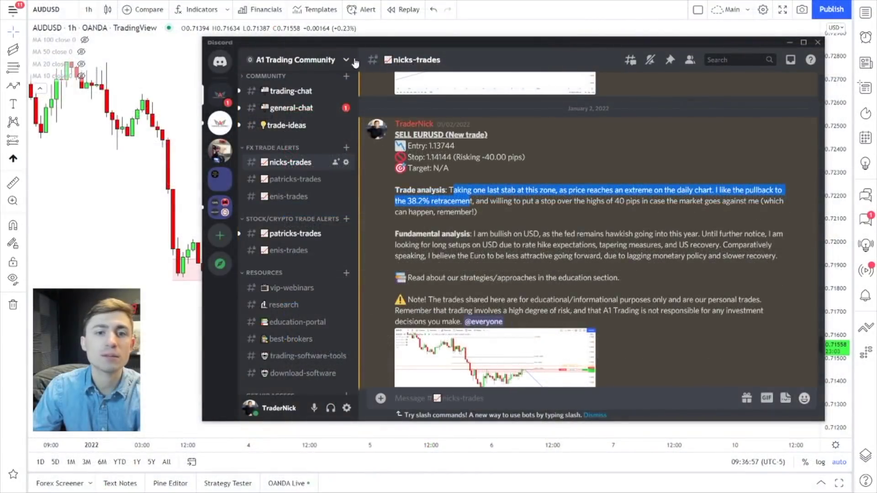
key(alt+Tab)
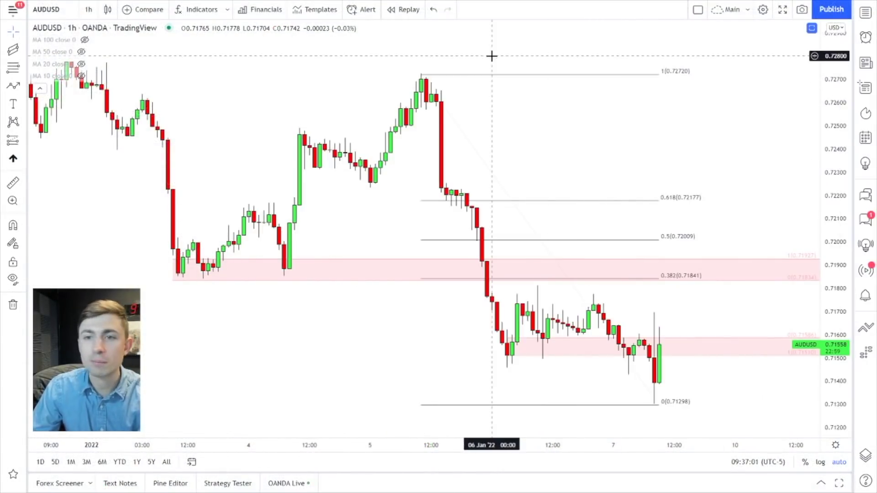
Load USDJPY on the chart
drag(485, 56, 472, 52)
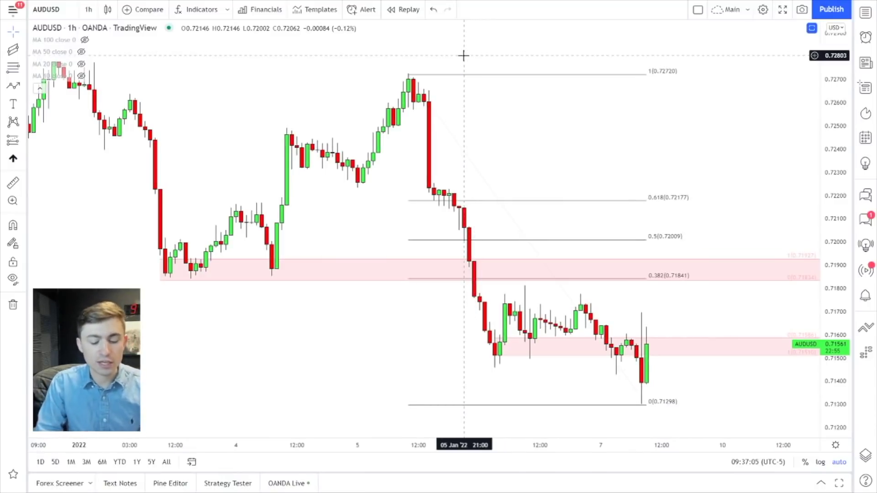
text(usdjpy)
key(Return)
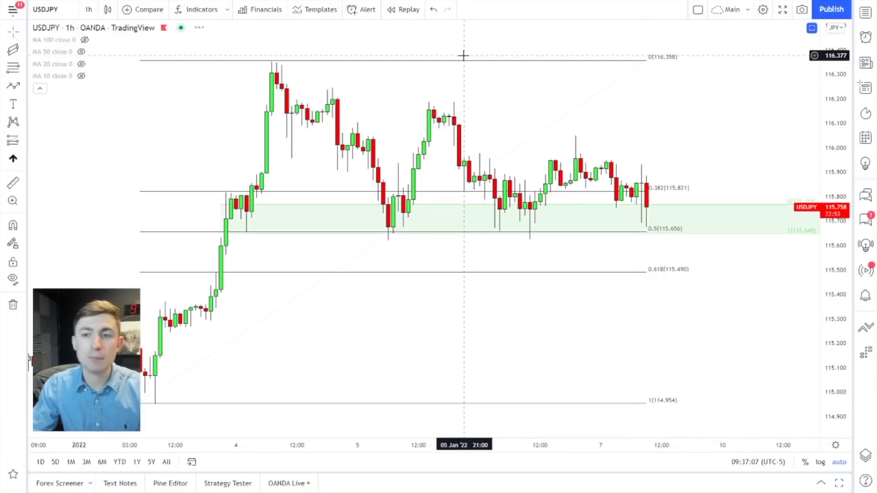
Sketch a flat oval around the USDJPY lows from about 115.69 to 115.56, and undo the strokes
scroll(463, 100, down, 2)
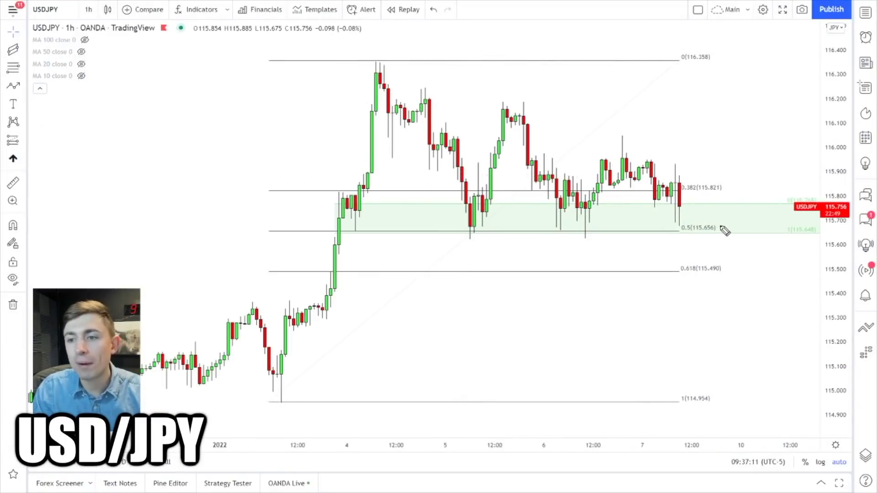
mouse_move(722, 226)
mouse_down()
mouse_move(461, 229)
mouse_move(626, 255)
mouse_move(641, 227)
mouse_up()
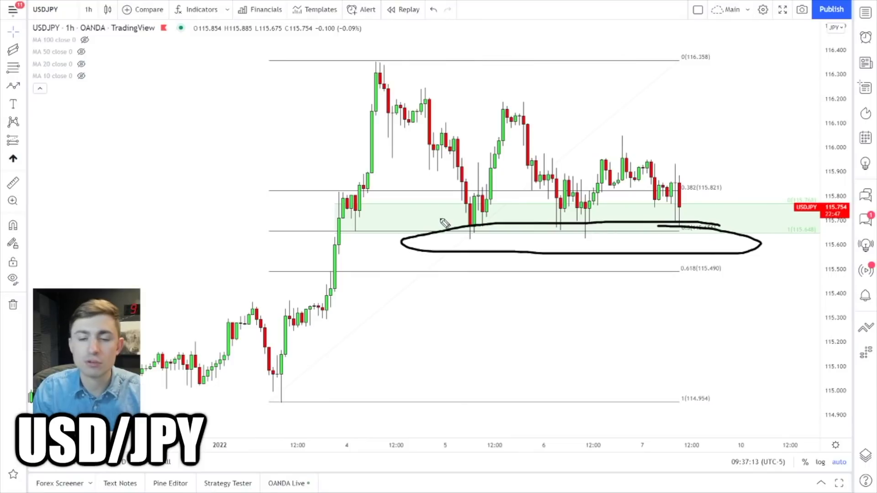
key(ctrl+z)
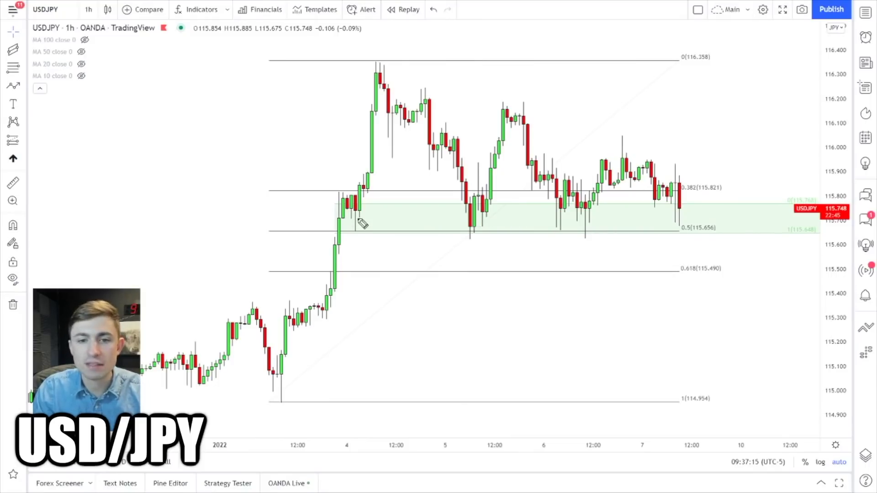
Underline the USDJPY lows inside the demand zone, sketch a rising stroke from about 115.77 to 116.41, and undo the marks
drag(472, 233, 490, 232)
drag(552, 225, 598, 229)
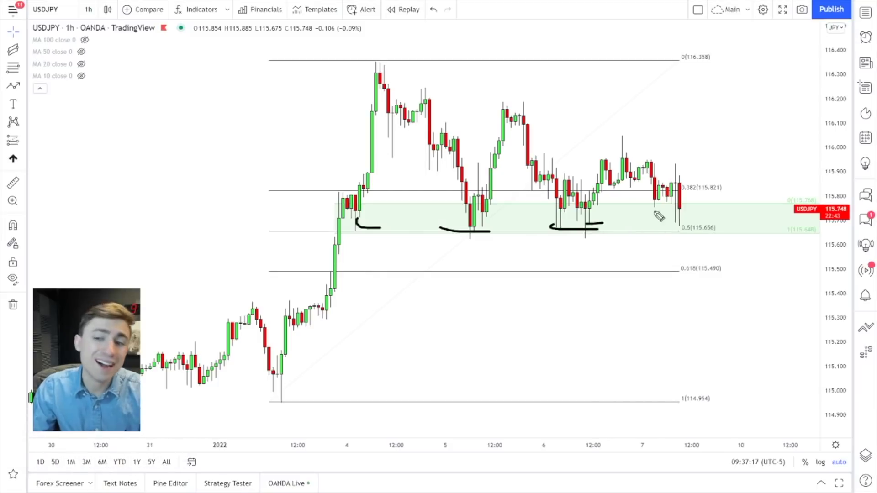
drag(688, 203, 749, 47)
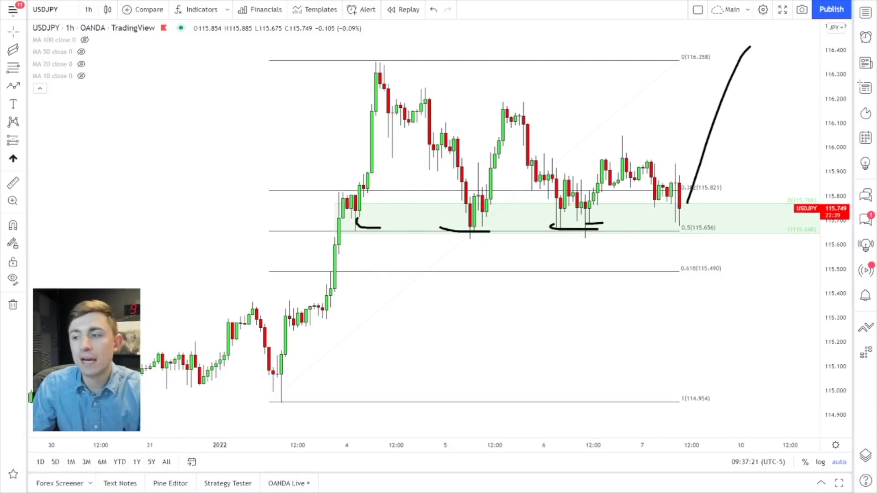
key(ctrl+z)
Draw a descending parallel channel on USDJPY, its upper line from about 116.32 to 116.00 and its lower line ending near 115.56
scroll(579, 106, right, 2)
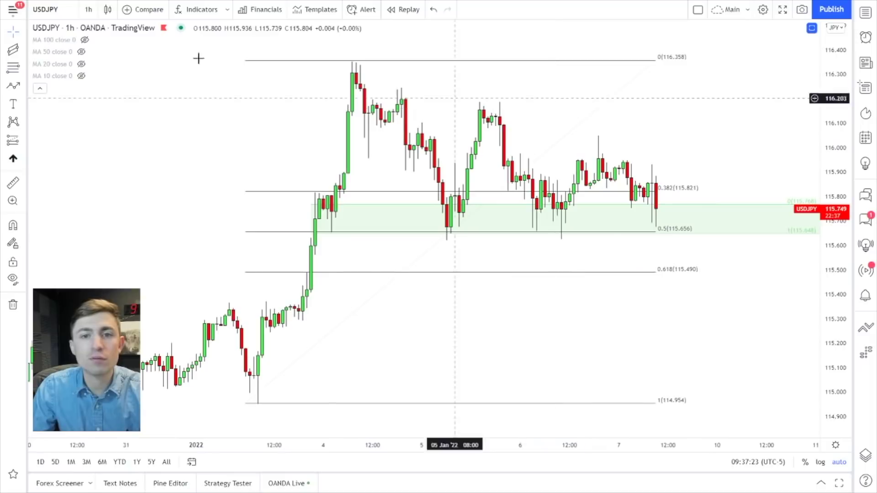
click(13, 49)
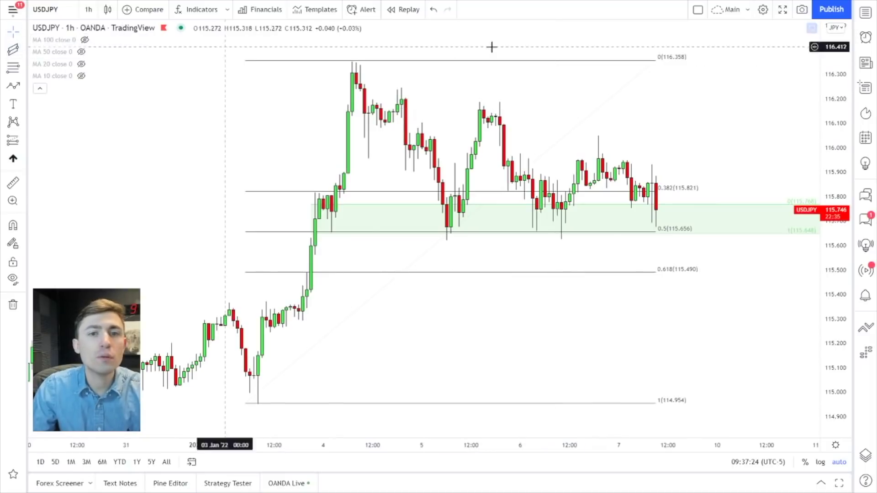
click(356, 66)
click(656, 210)
click(666, 151)
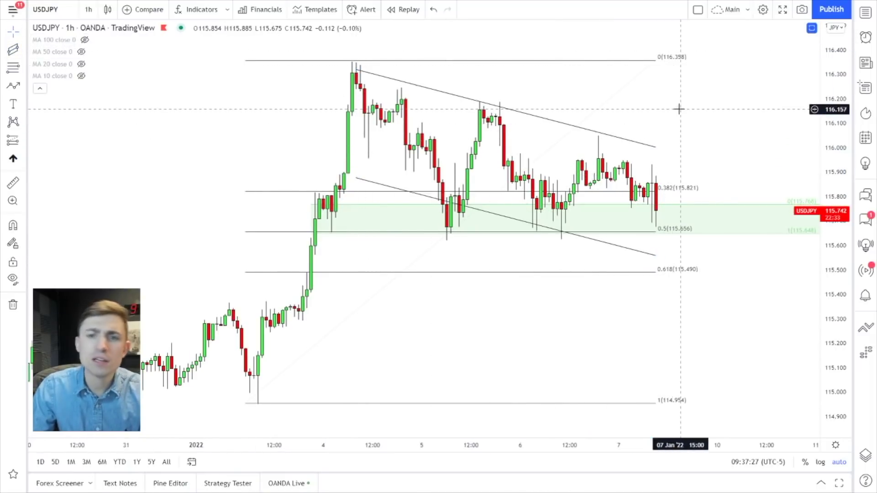
Delete the Fibonacci retracement from the USDJPY chart
scroll(396, 83, down, 1)
scroll(407, 198, down, 4)
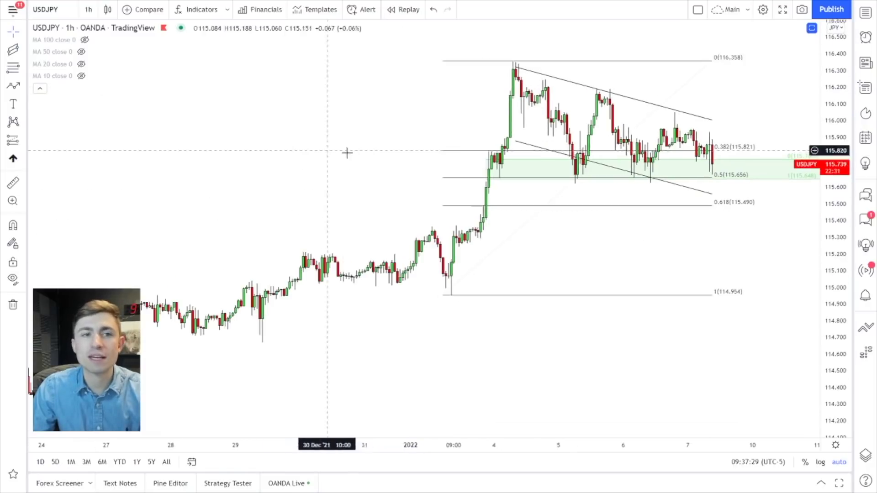
scroll(744, 97, up, 4)
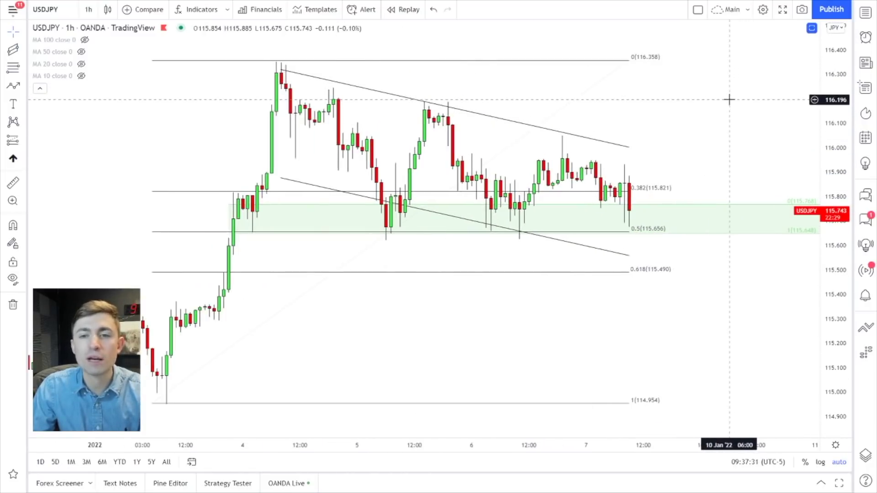
click(548, 122)
key(Delete)
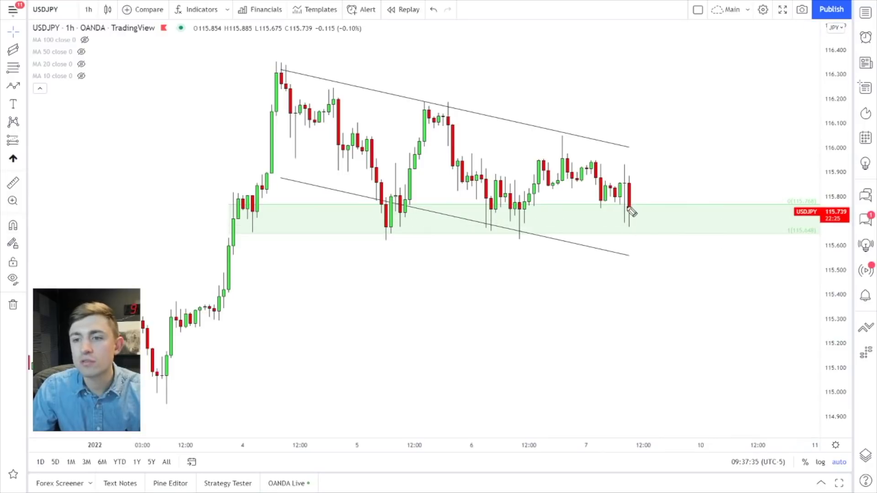
Sketch a zigzag upward arrow from the latest USDJPY candle to about 116.24, and remove the sketch and the descending channel
drag(640, 202, 657, 164)
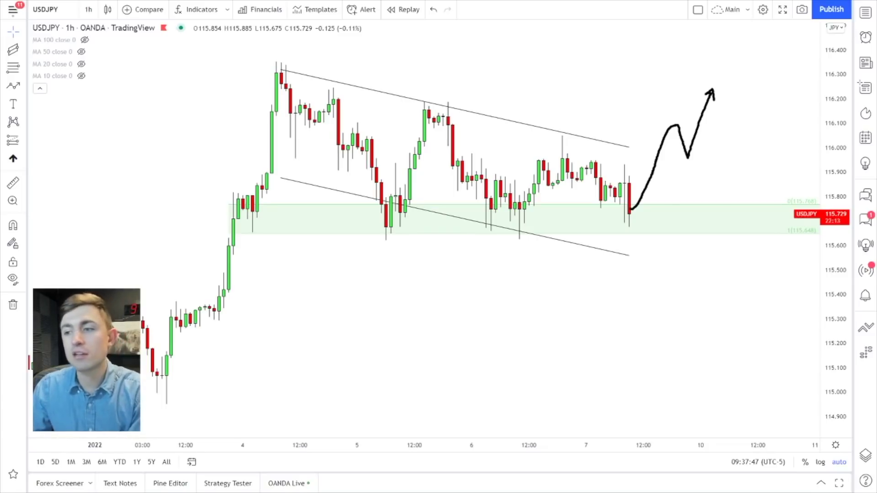
key(ctrl+z)
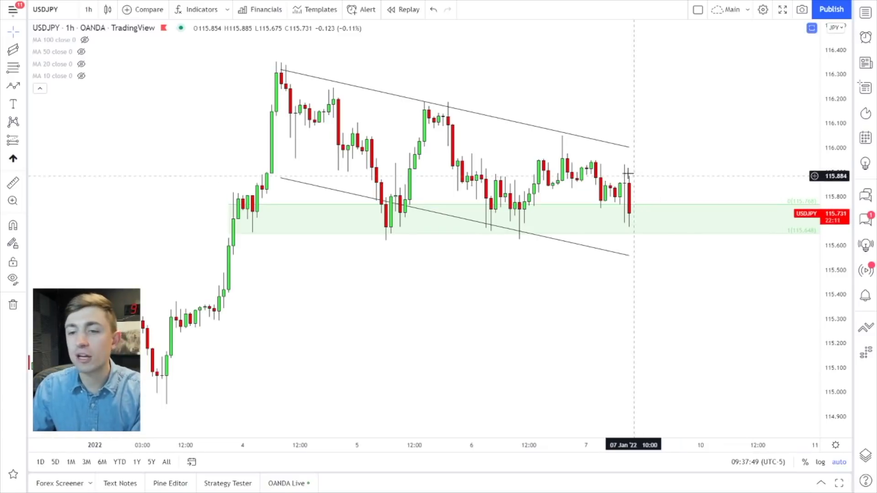
click(622, 150)
key(Delete)
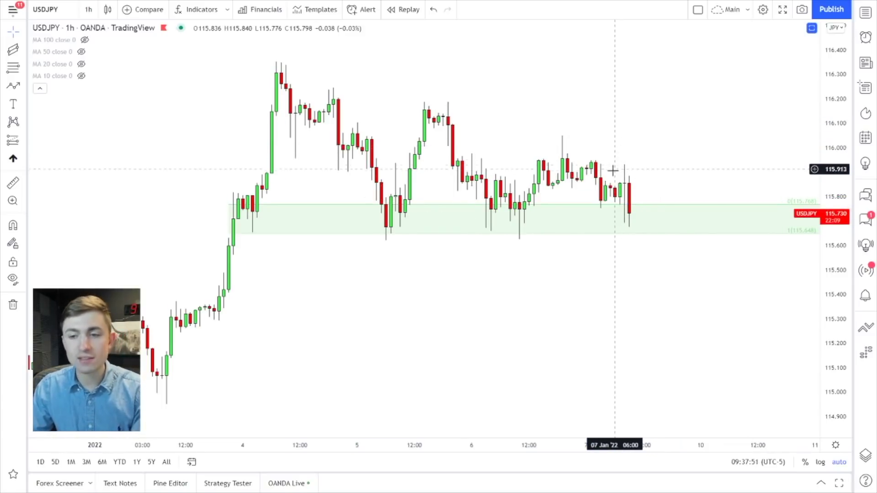
scroll(623, 121, down, 3)
drag(624, 121, 563, 128)
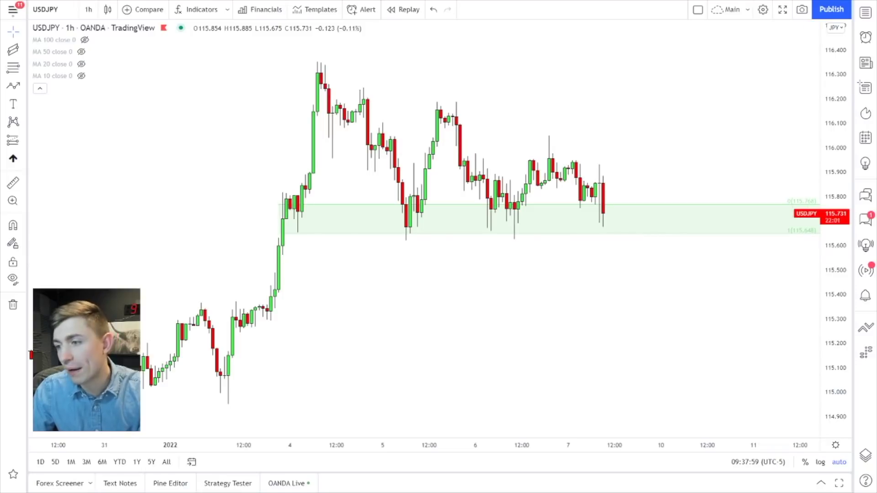
drag(628, 212, 599, 224)
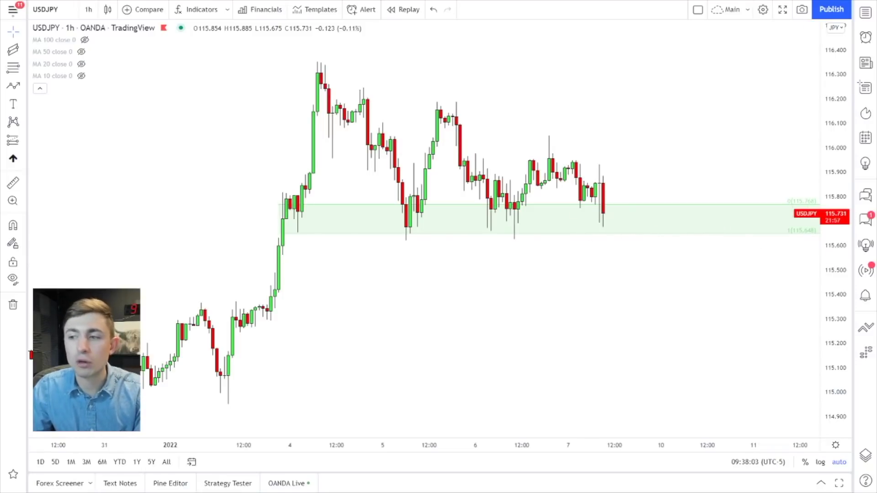
Draw a Fibonacci retracement on USDJPY from the 3 January low near 114.949 to the swing high near 116.353
drag(543, 93, 540, 92)
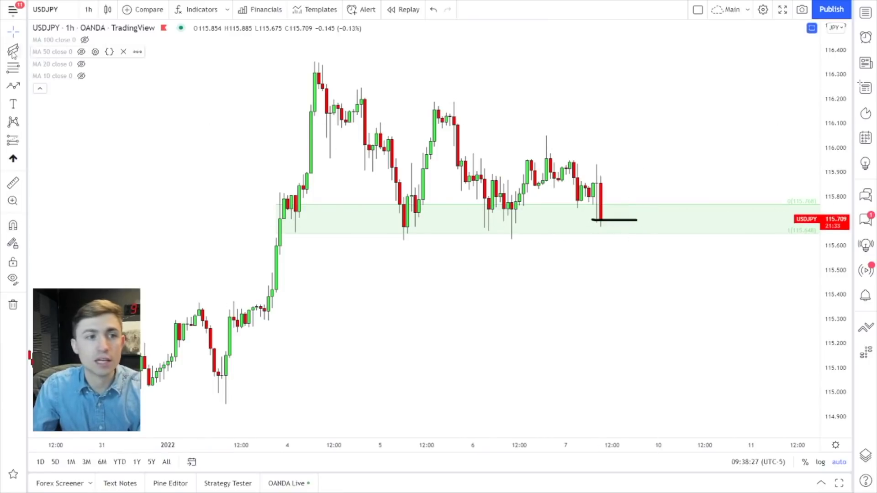
key(alt+j)
click(237, 405)
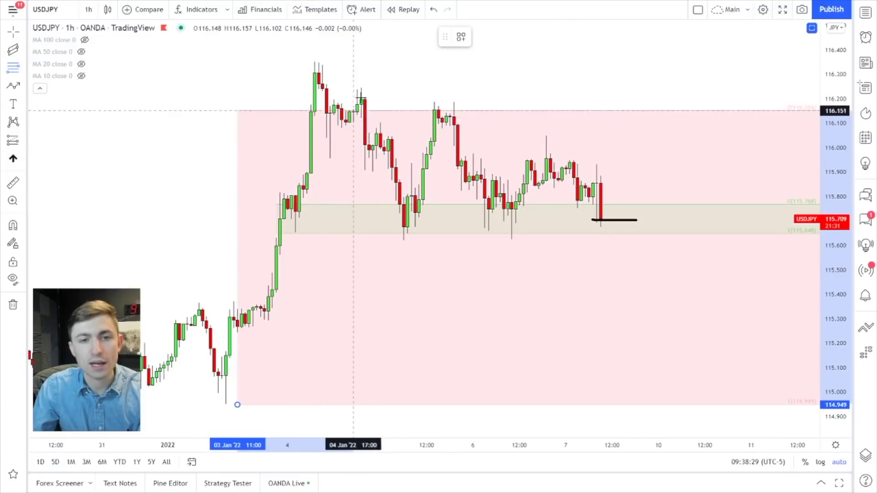
click(376, 61)
Apply the Default template to the new USDJPY retracement
right_click(377, 62)
mouse_move(401, 72)
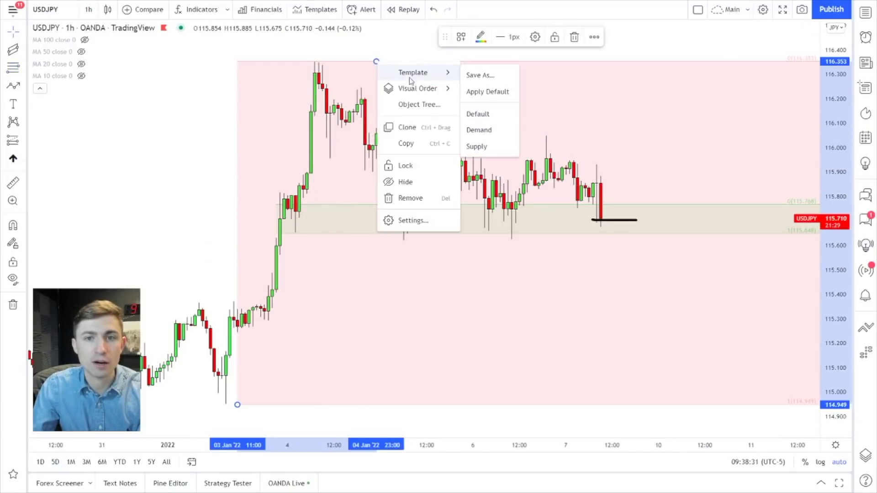
click(476, 112)
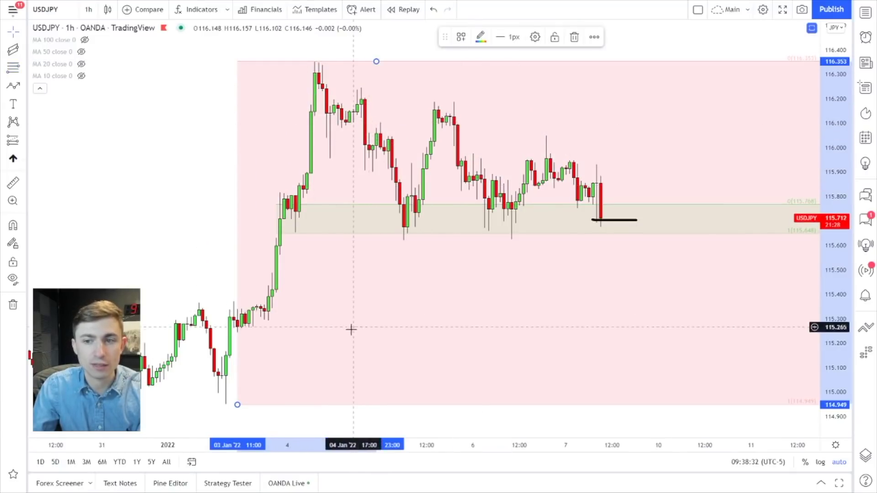
right_click(376, 63)
mouse_move(402, 72)
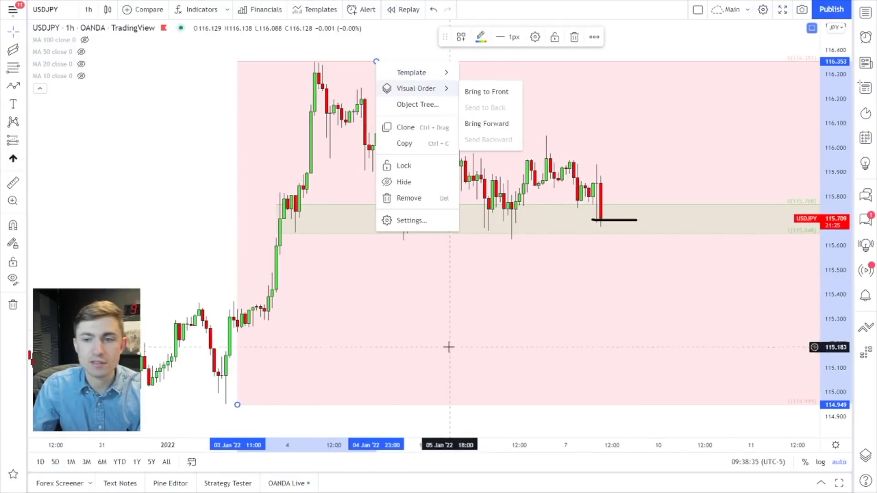
click(466, 115)
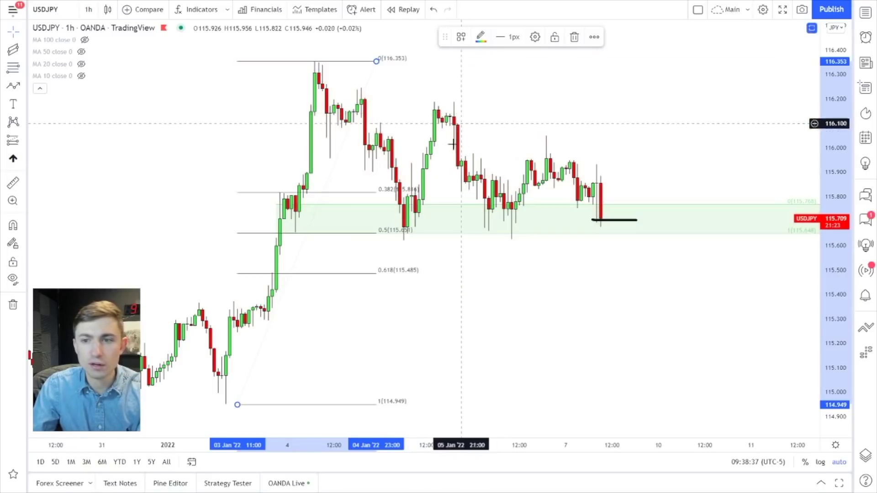
Extend the retracement's high end to 9 January near 116.351 and anchor its start on the 3 January low at about 114.953
drag(376, 62, 639, 63)
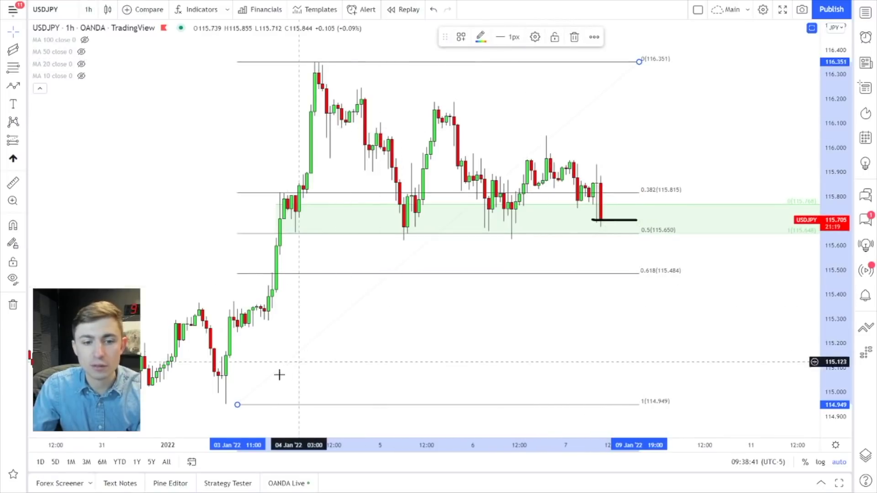
drag(237, 405, 224, 404)
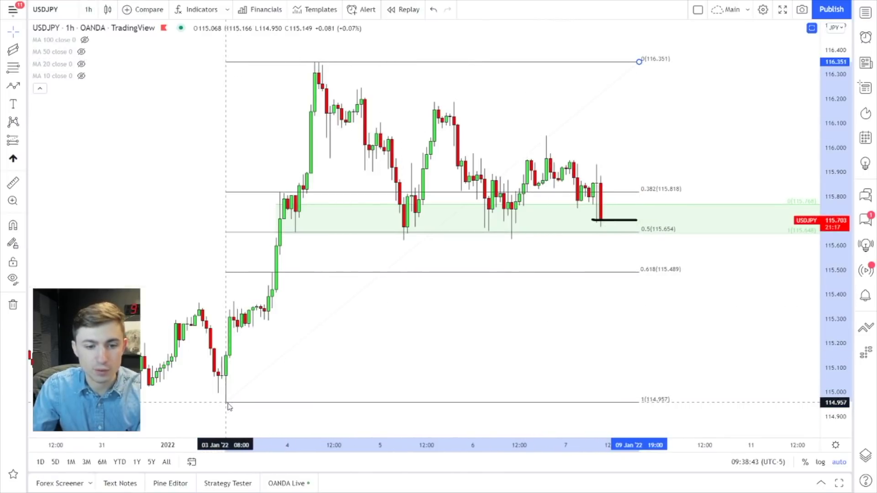
click(176, 215)
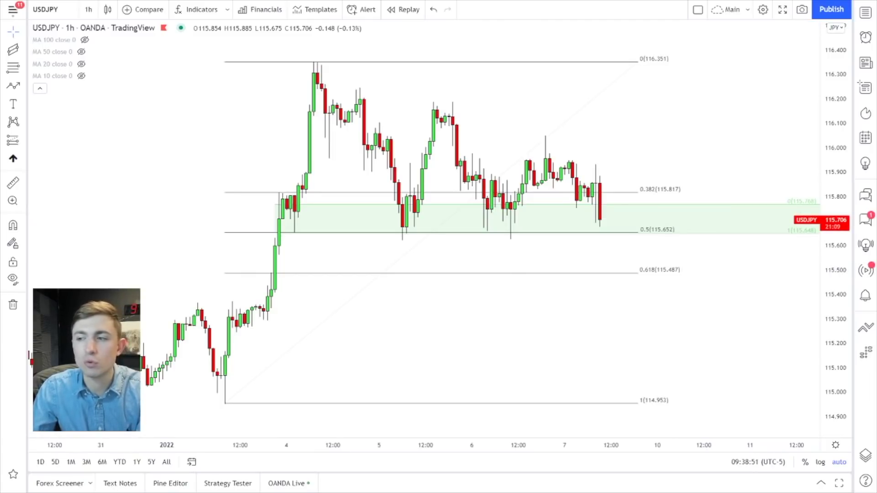
Switch to Discord, review the 2 January EURUSD sell alert in nicks-trades, and move the window off the chart
key(alt+Tab)
drag(379, 86, 314, 79)
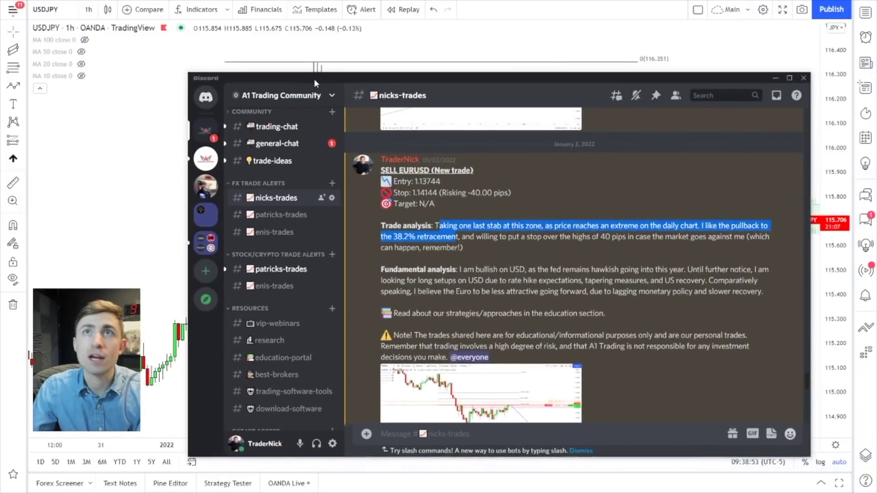
click(440, 236)
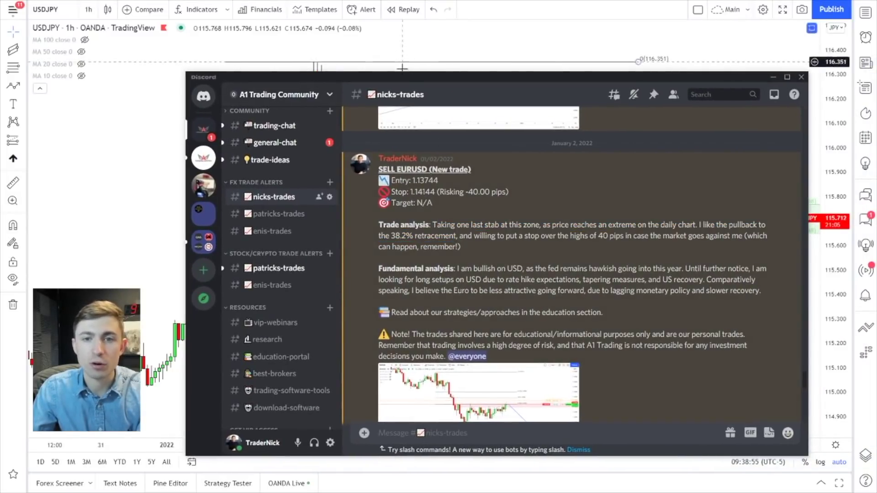
drag(398, 76, 397, 69)
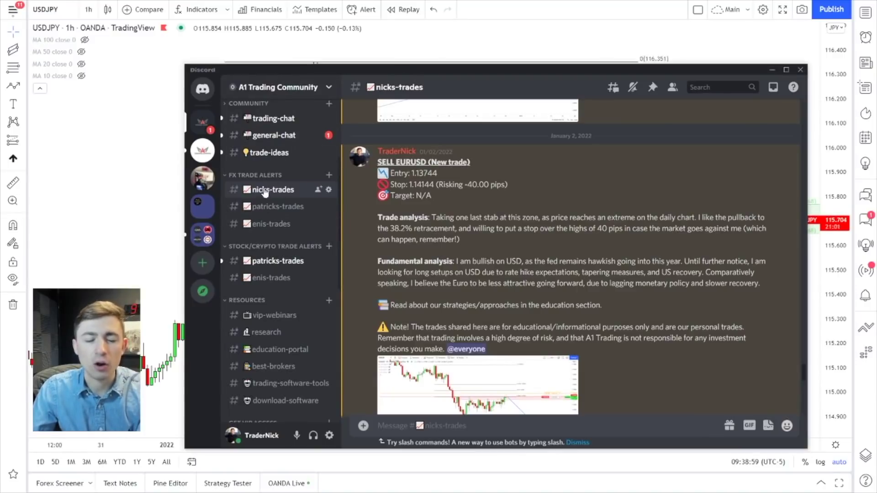
drag(294, 70, 293, 59)
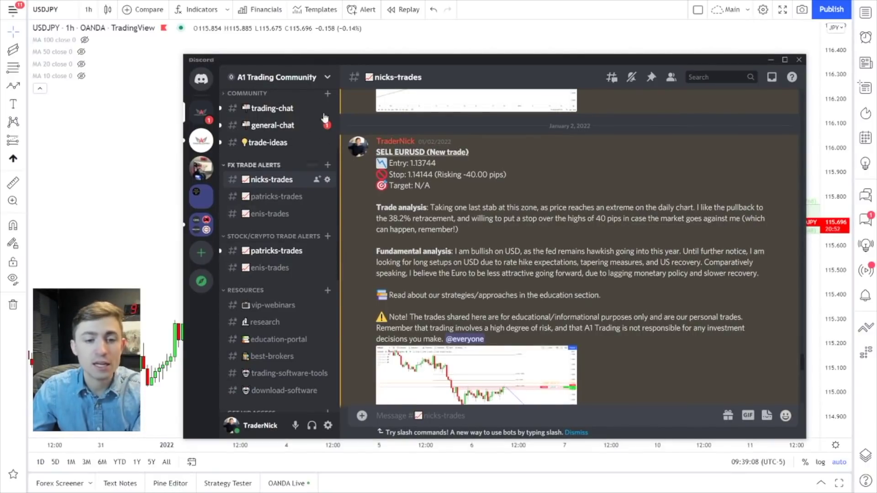
drag(350, 58, 336, 45)
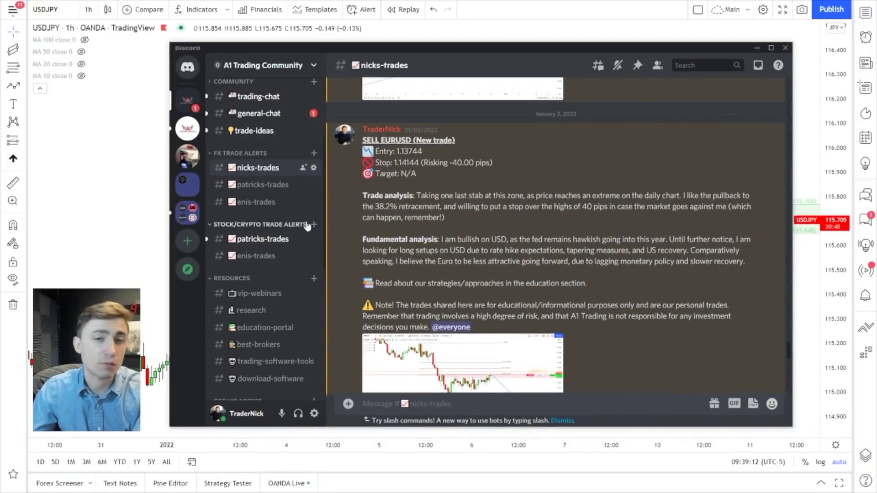
drag(298, 47, 876, 51)
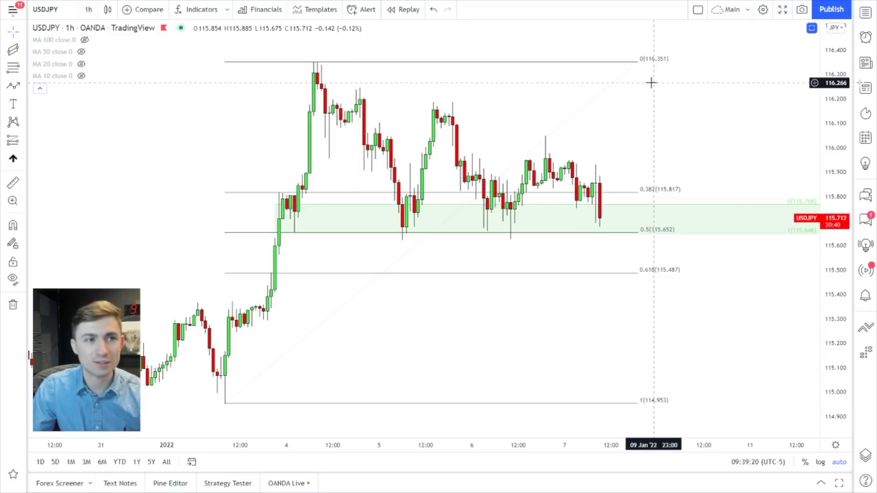
Open the XAUUSD hourly chart and focus on its latest candles
text(XAUUSD)
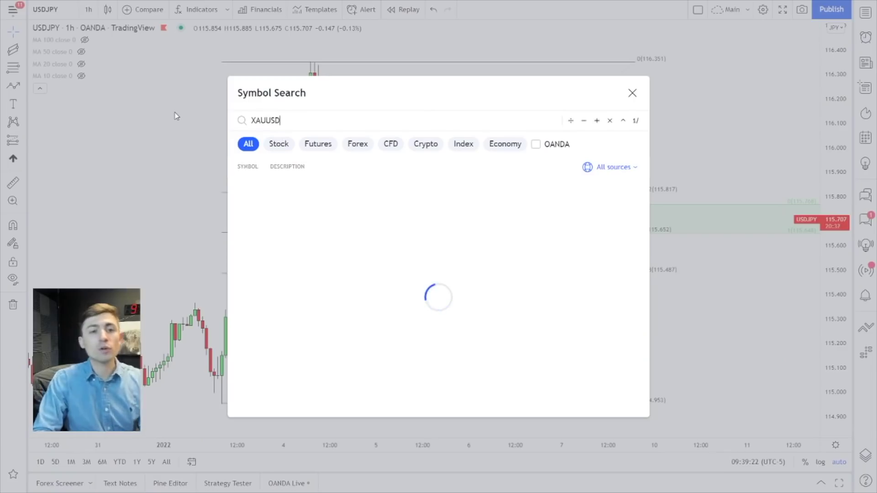
key(Return)
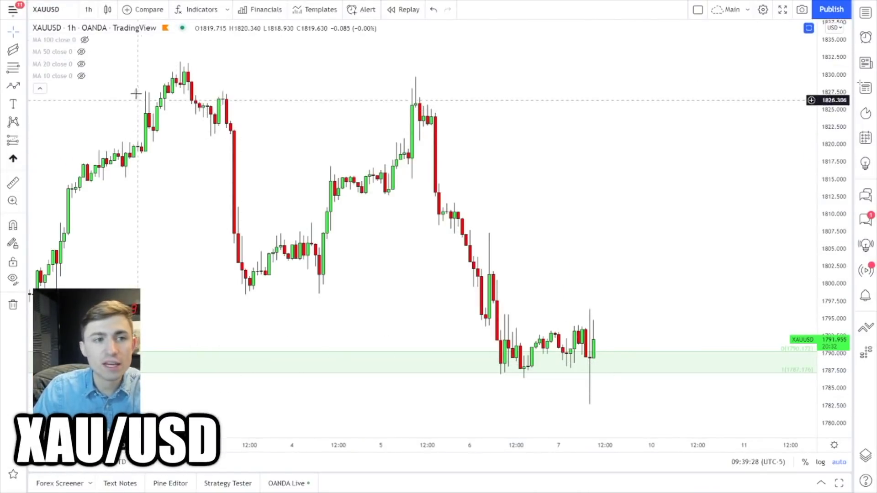
scroll(473, 164, up, 5)
scroll(623, 164, down, 3)
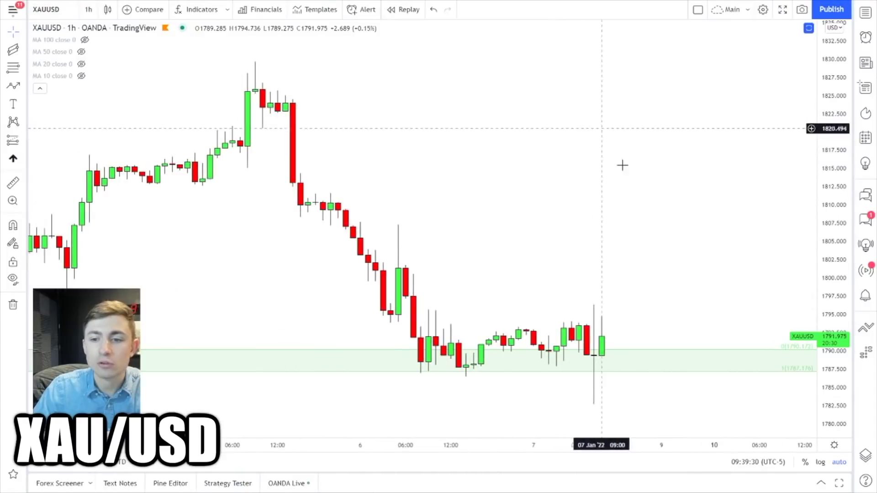
Sketch a zigzag over the latest XAUUSD candles between about 1782 and 1795, and clear it
drag(621, 355, 589, 138)
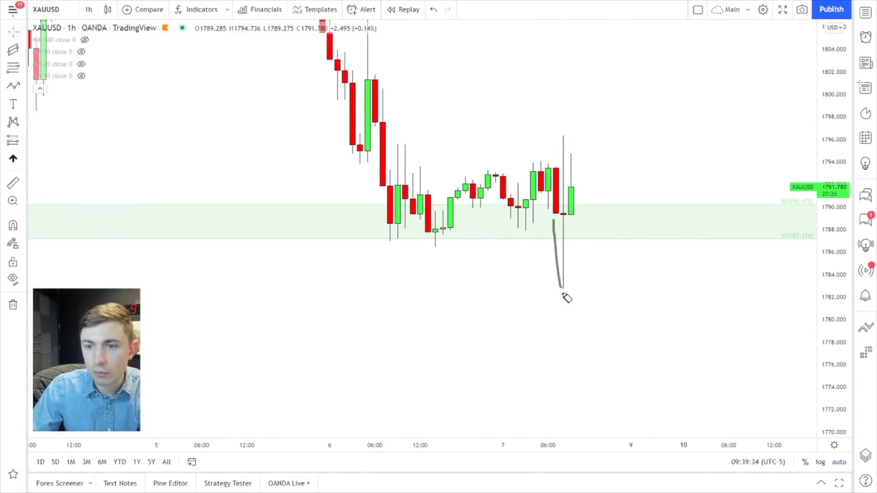
mouse_move(562, 292)
mouse_down()
mouse_move(575, 186)
mouse_move(587, 164)
mouse_up()
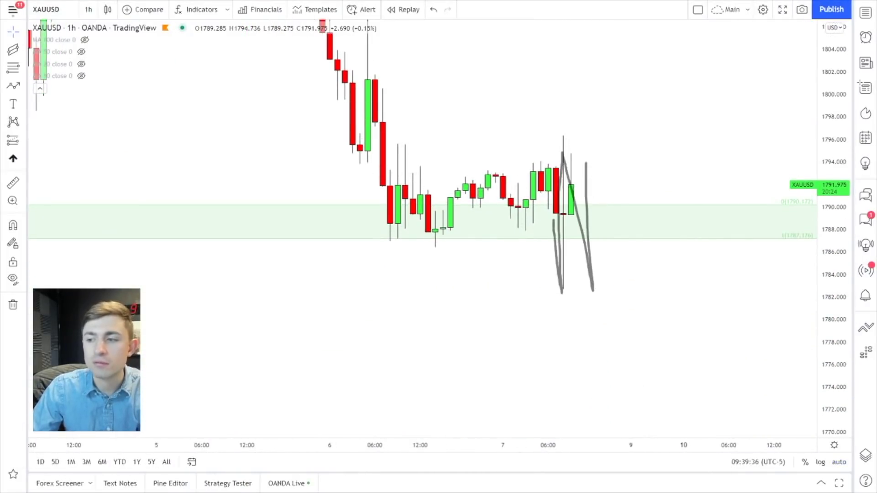
click(582, 194)
Outline the long-wicked XAUUSD candle with a freehand box from about 1797 to 1781, and remove the box
drag(568, 128, 542, 281)
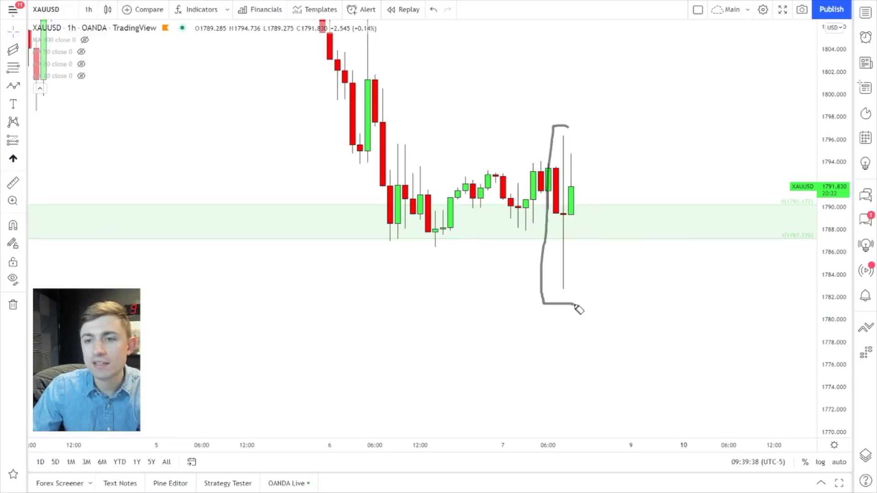
drag(578, 310, 577, 138)
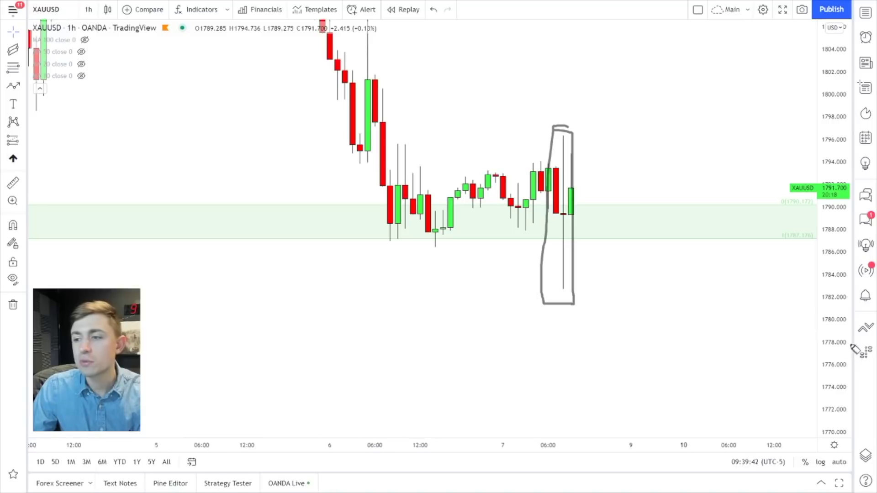
key(ctrl+z)
Sketch a XAUUSD swing from about 1789 up to 1797, down to 1778 and back to 1789, and remove it
drag(548, 219, 566, 123)
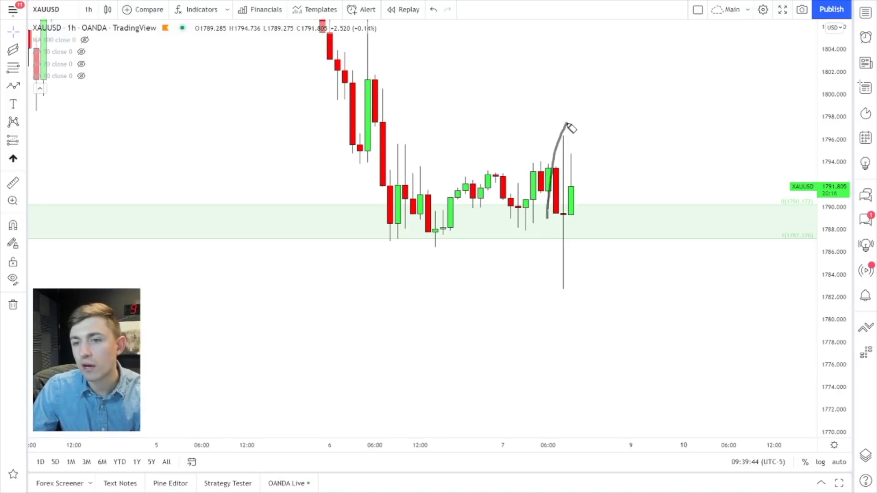
mouse_move(573, 168)
mouse_down()
mouse_move(610, 343)
mouse_move(616, 219)
mouse_up()
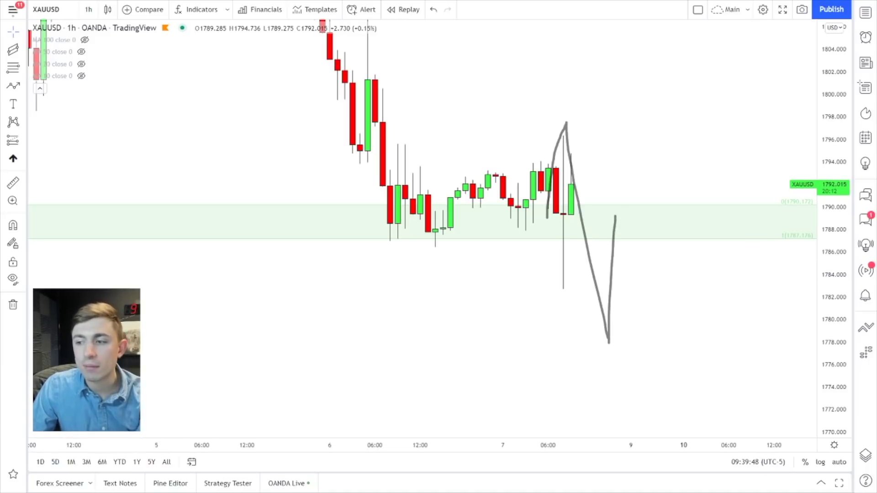
key(Delete)
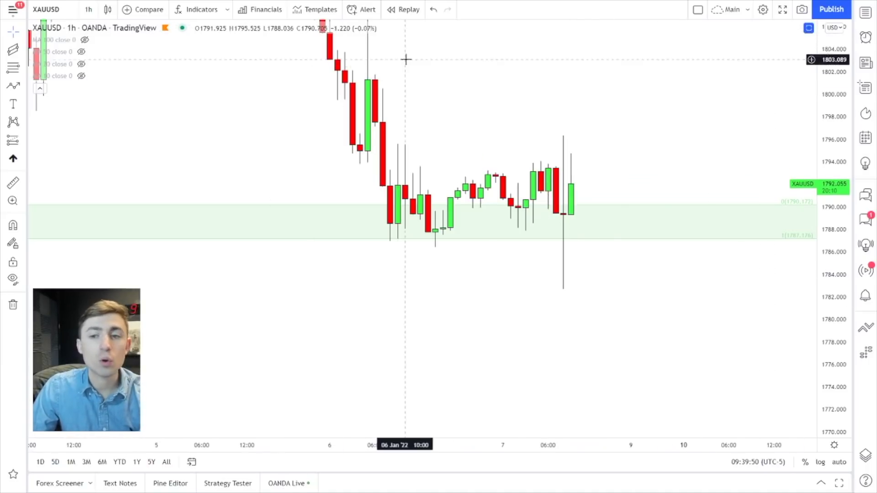
Draw a rising parallel channel on XAUUSD, its lower line from about 1787 to 1788.5 and its upper line ending near 1794.7, and delete it
drag(406, 59, 358, 116)
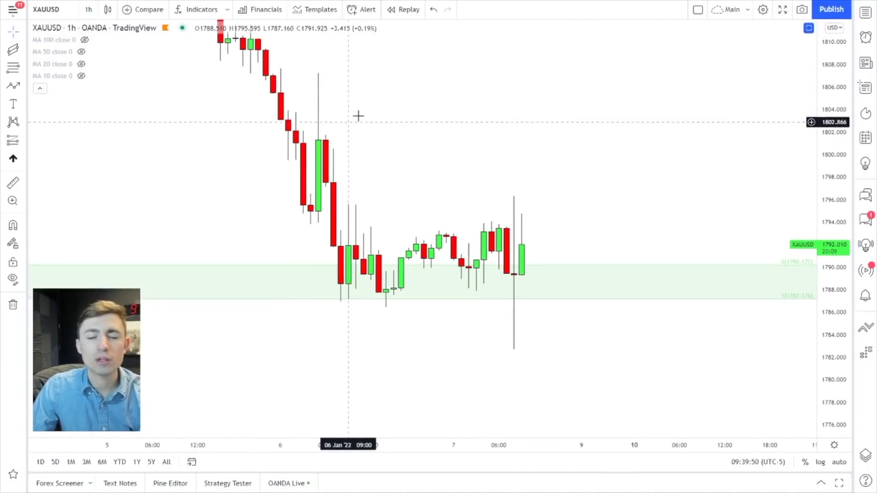
click(13, 49)
click(340, 302)
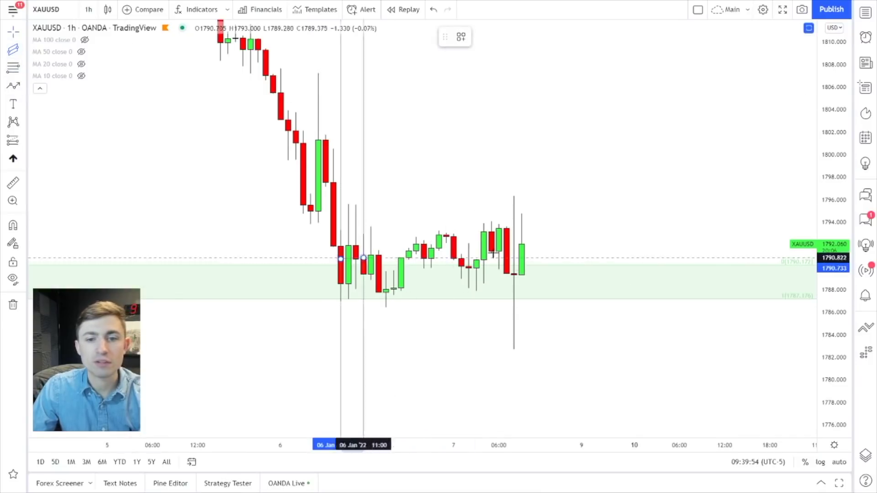
click(521, 283)
click(522, 214)
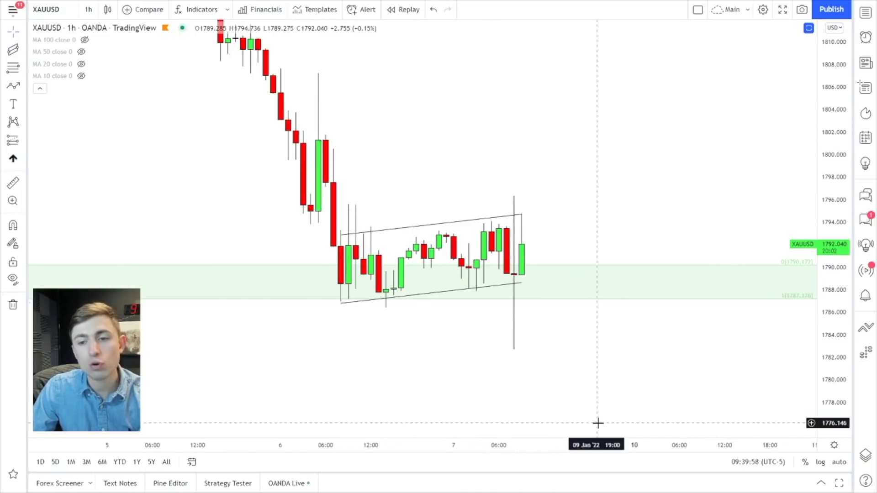
click(484, 220)
key(Delete)
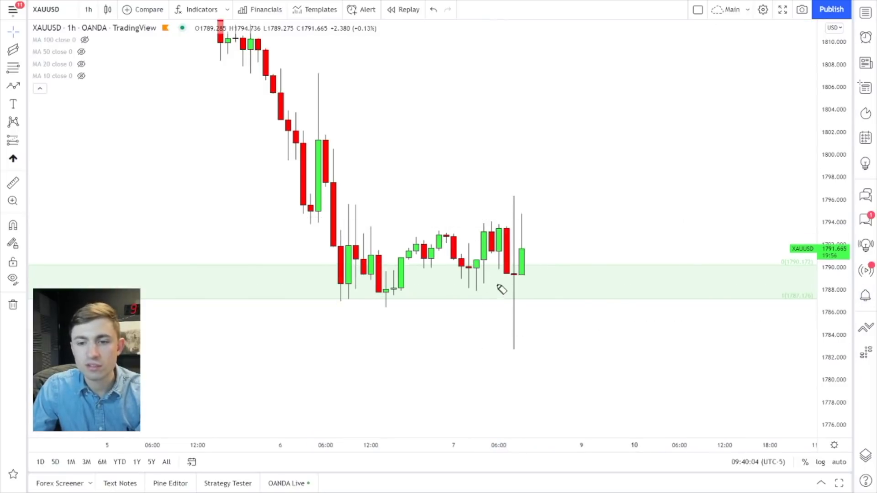
Sketch arrows beside the long-wicked XAUUSD candle, down to about 1783 and up to about 1797, and remove them
drag(498, 281, 509, 314)
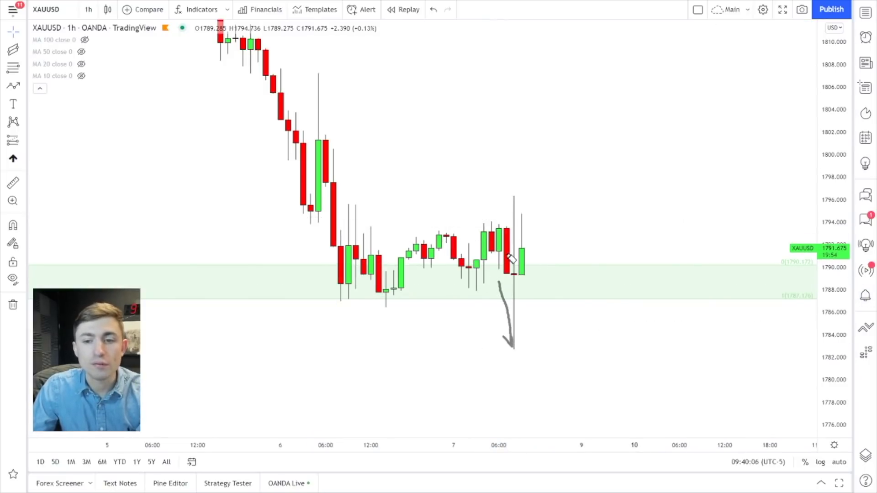
drag(508, 262, 504, 200)
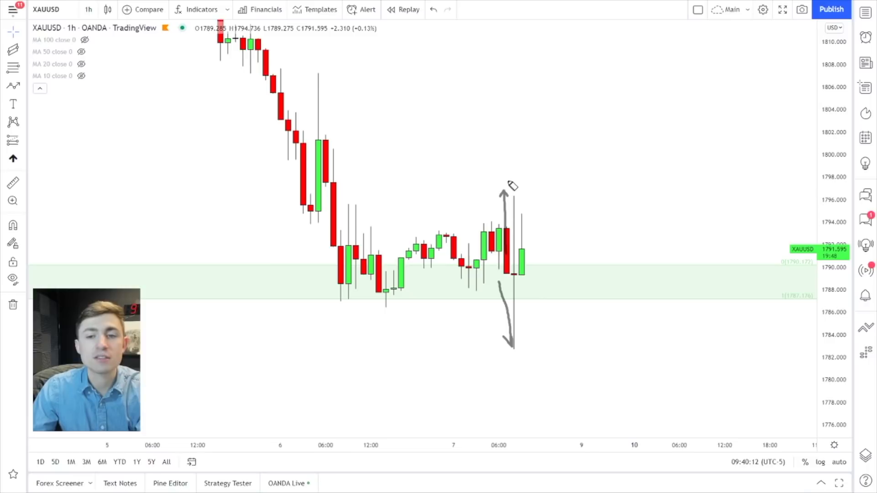
key(e)
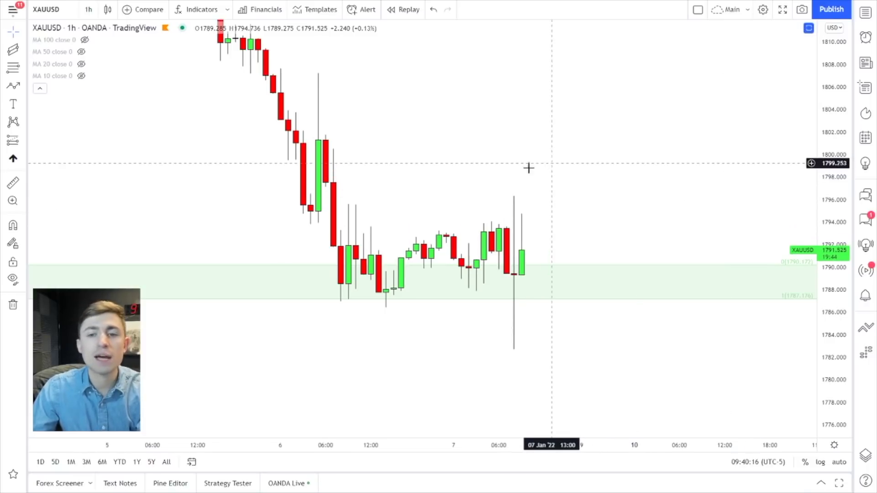
Examine XAUUSD's price history back to late December against the demand zone
scroll(546, 141, down, 2)
scroll(566, 181, down, 3)
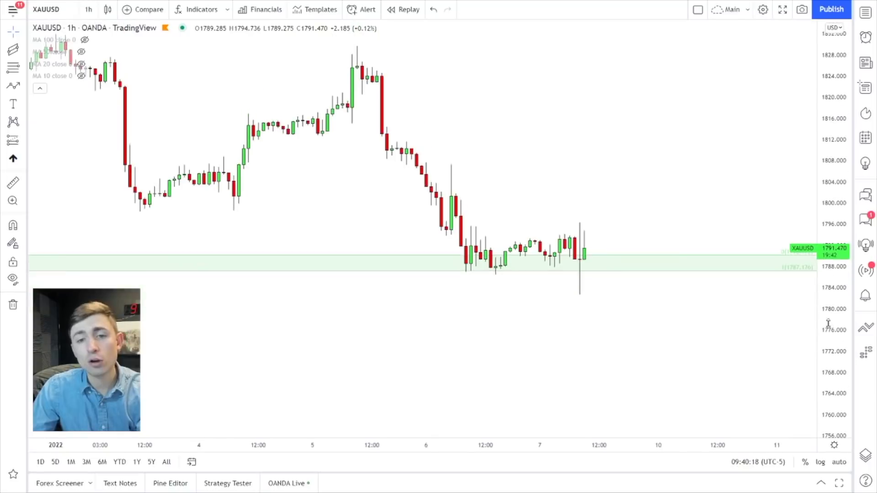
scroll(628, 153, right, 2)
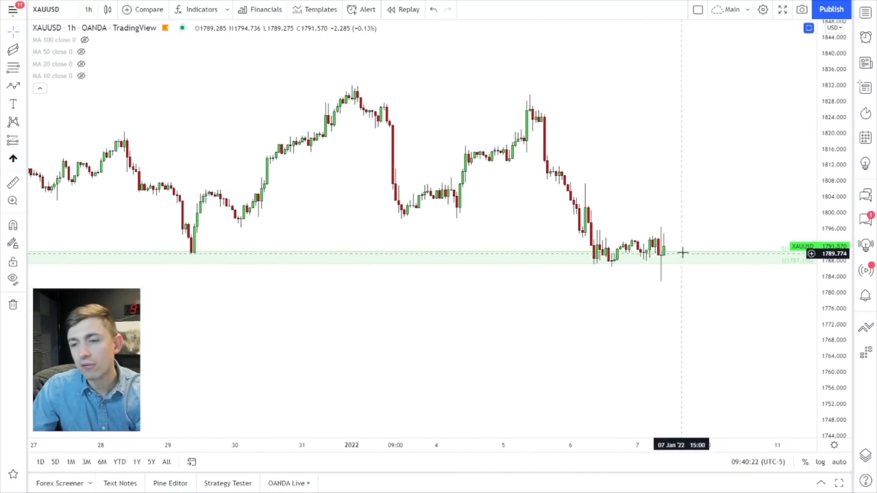
scroll(680, 257, left, 1)
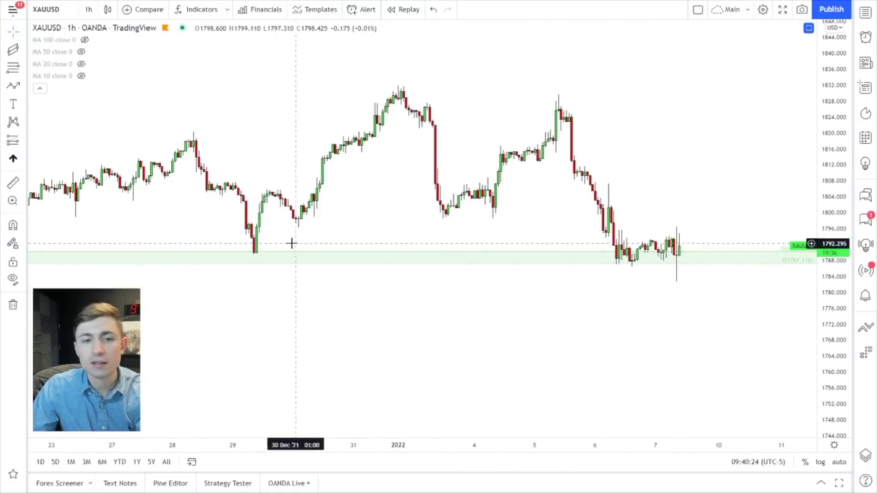
Mark a XAUUSD zone with a Fib Retracement from about 1801.6 to 1799.2 across the 3–4 January lows, using the Supply template
scroll(291, 244, left, 4)
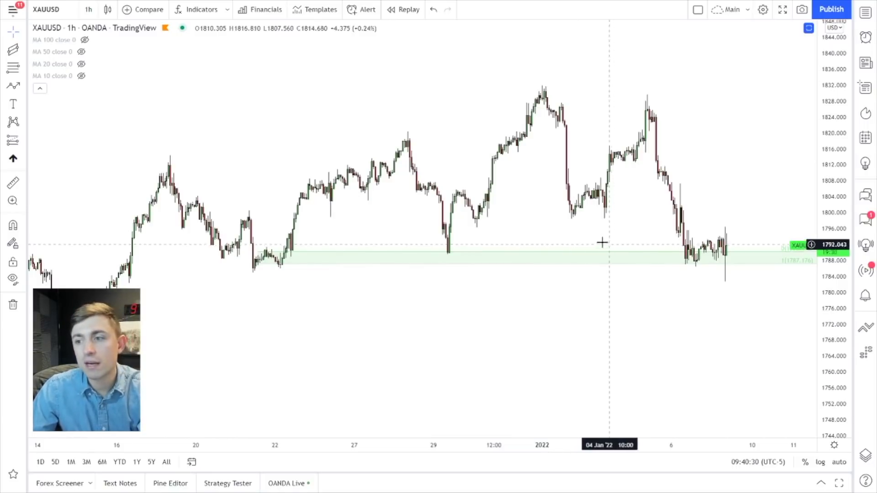
scroll(632, 110, right, 1)
scroll(667, 109, up, 5)
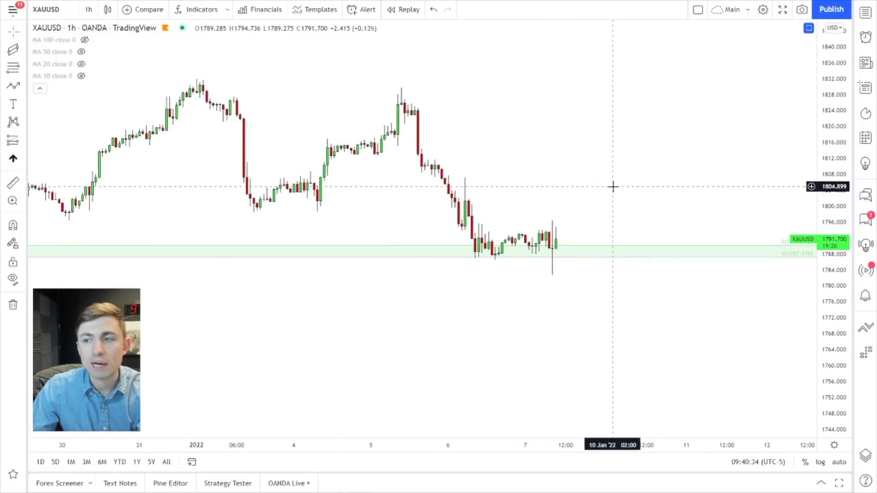
scroll(599, 211, up, 3)
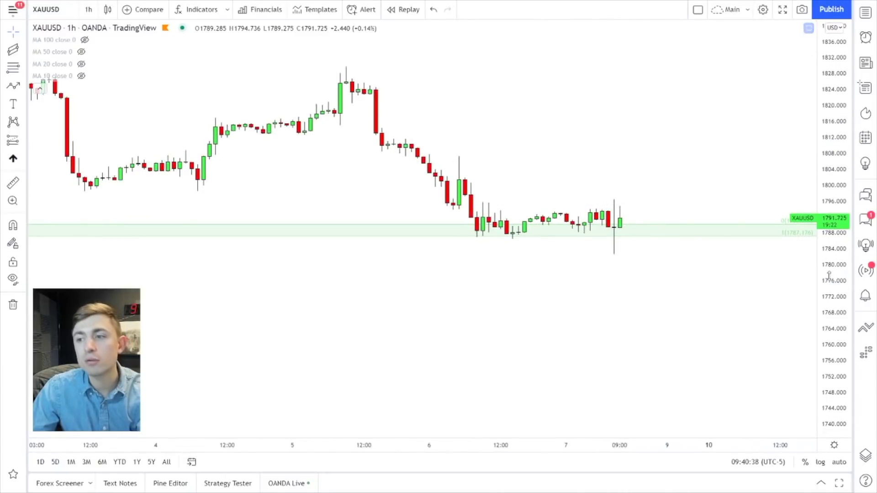
drag(822, 280, 591, 109)
click(12, 67)
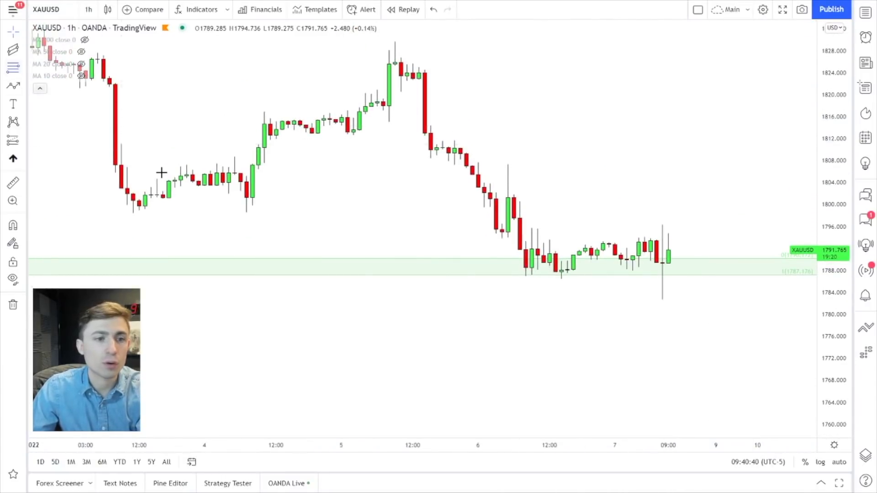
click(133, 197)
click(253, 209)
right_click(254, 213)
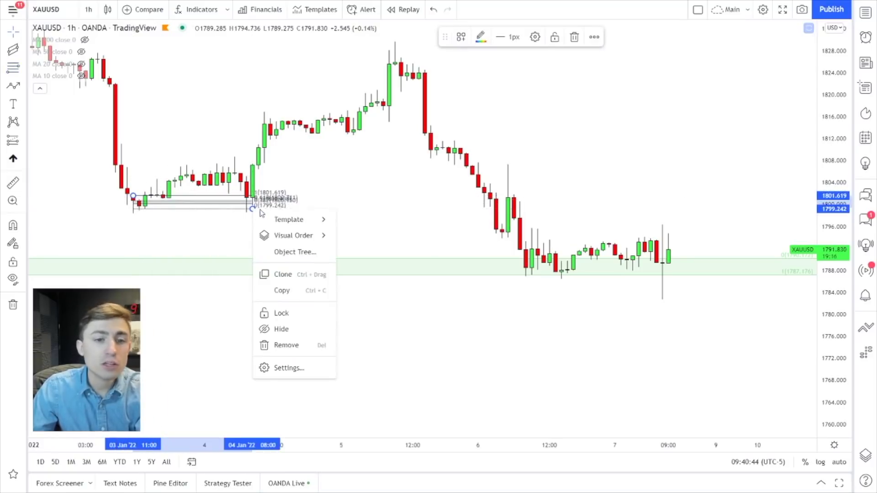
mouse_move(296, 219)
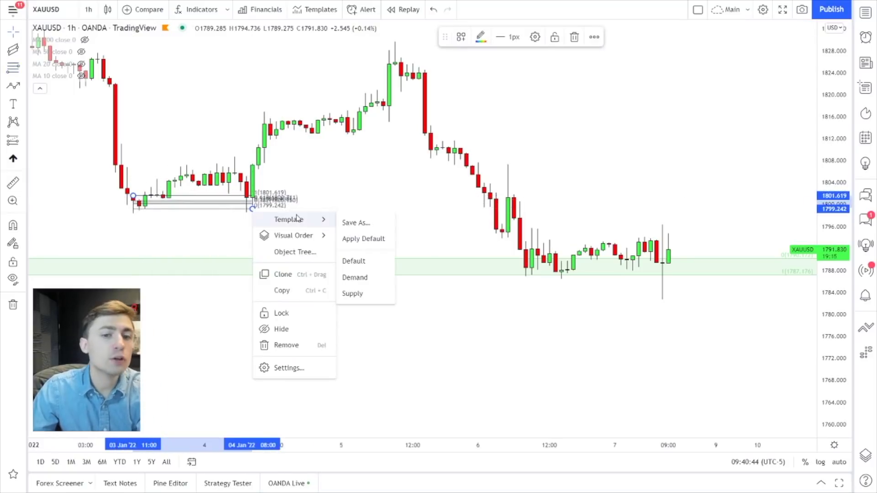
click(359, 293)
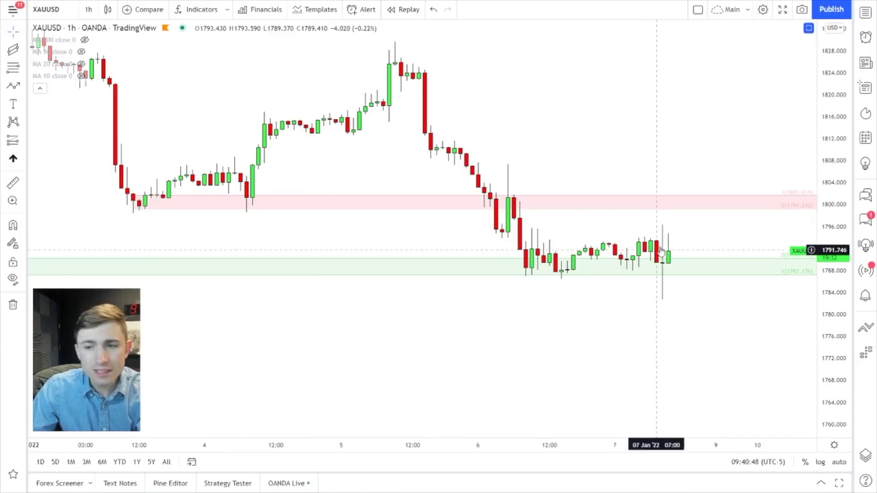